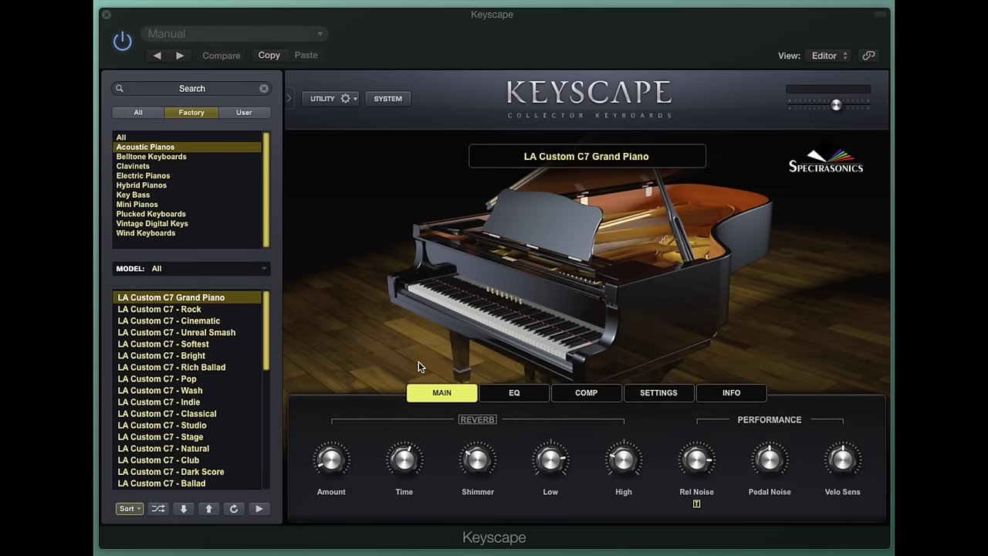
Load the LA Custom C7 Grand Piano patch and set its voices to 64, ending on the main controls
click(201, 299)
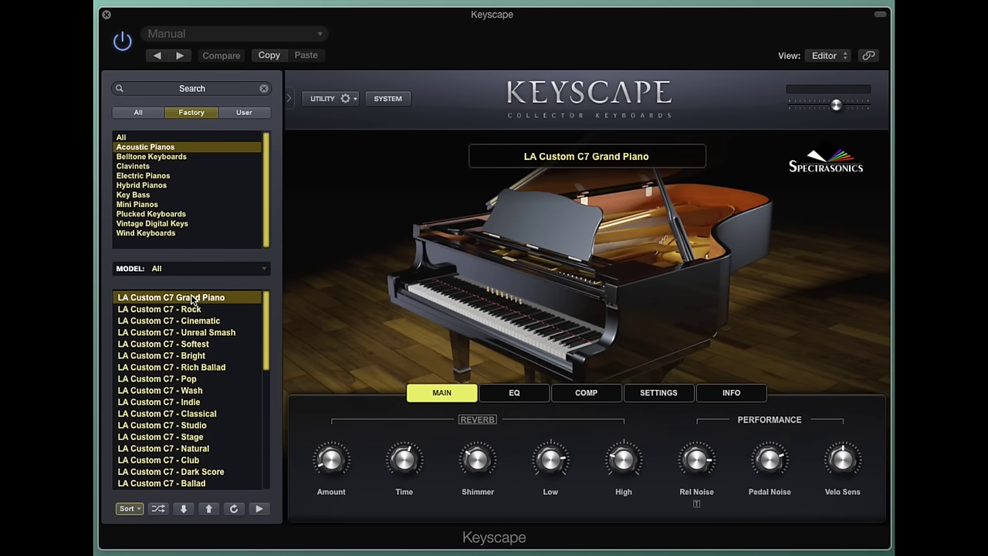
click(687, 394)
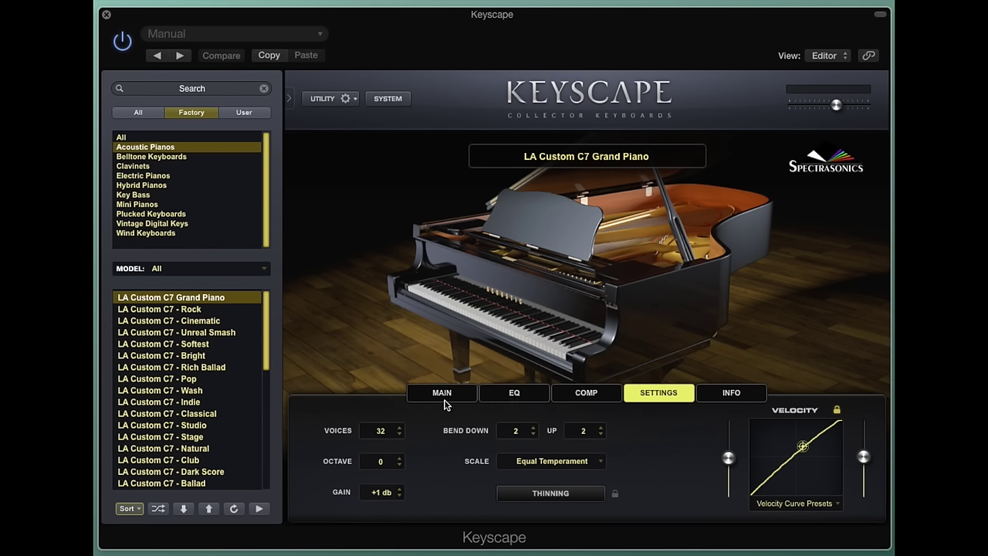
click(388, 437)
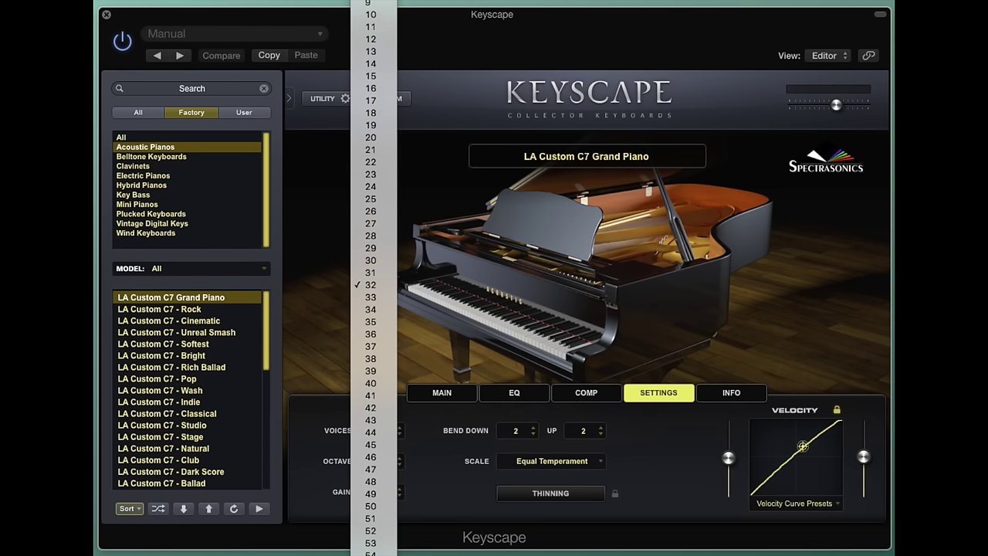
click(373, 506)
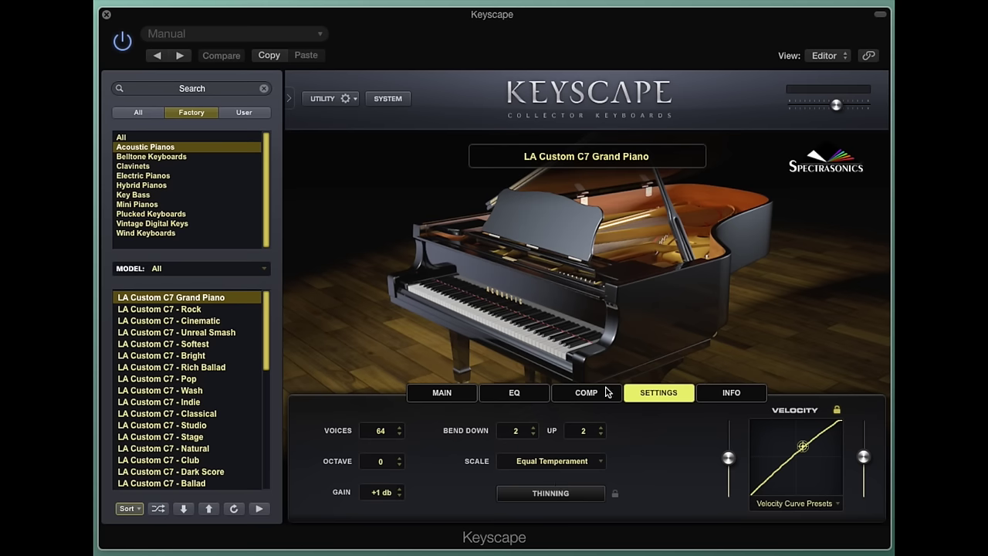
click(519, 394)
click(445, 394)
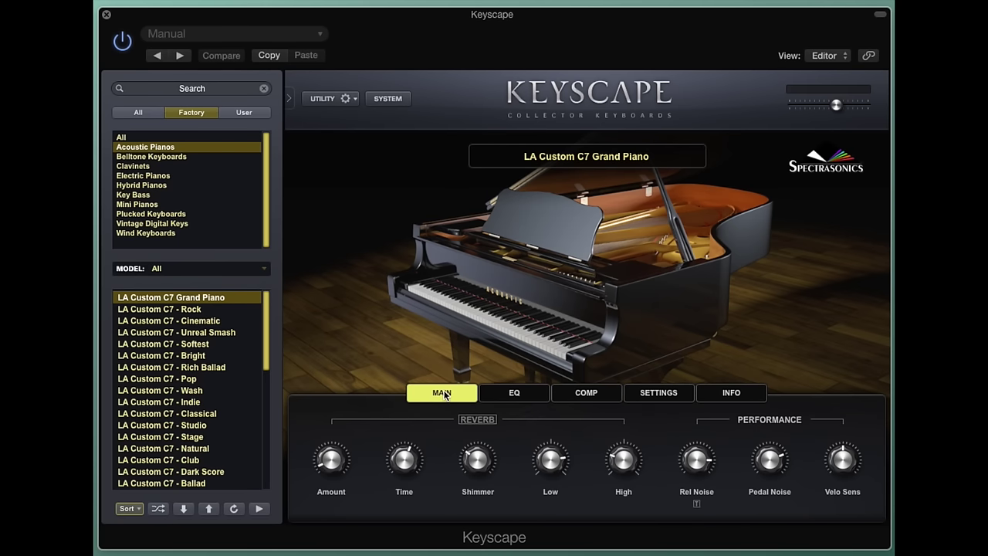
Enable the T switch for release noise, lower the pedal noise and raise the velocity sensitivity of the grand piano
drag(776, 463, 776, 483)
click(697, 504)
drag(775, 467, 783, 418)
drag(770, 459, 772, 536)
drag(848, 461, 847, 494)
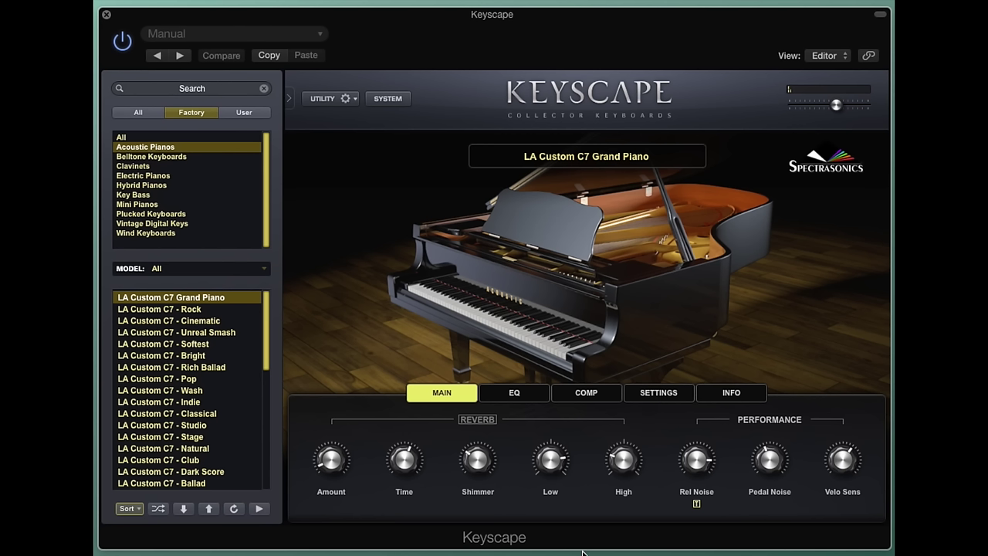
Enable the grand piano's reverb and raise its amount slightly
click(477, 420)
mouse_move(343, 459)
scroll(344, 460, up, 2)
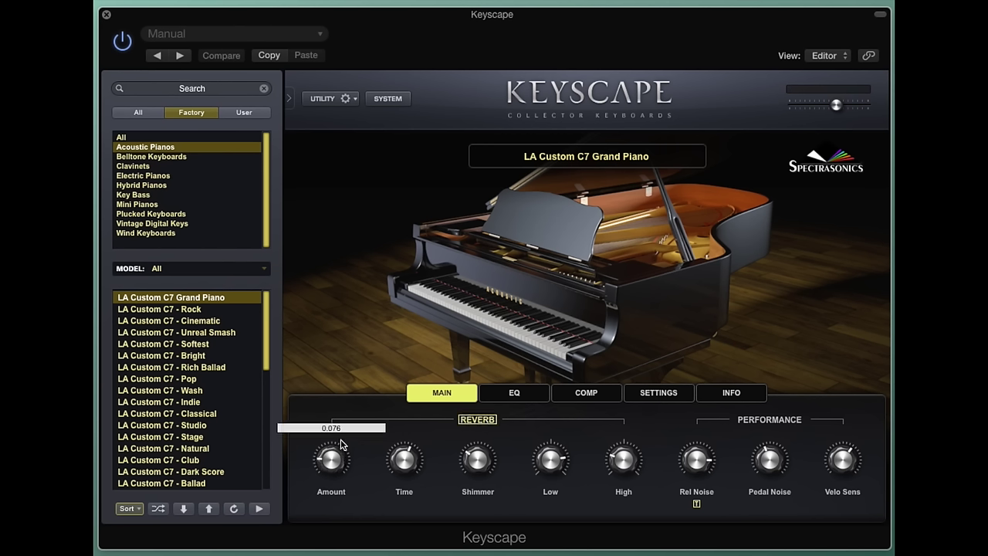
scroll(339, 457, up, 2)
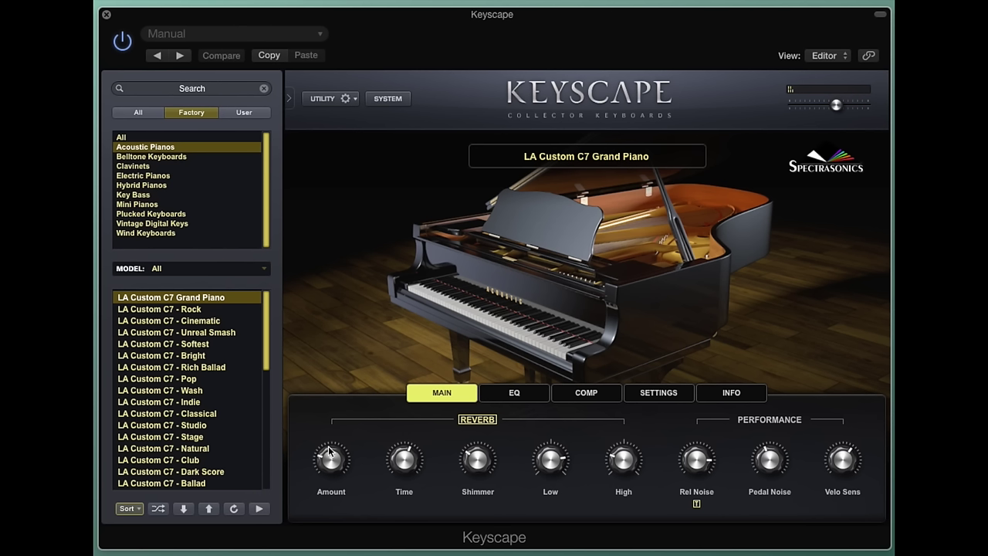
Load the LA Custom C7 - Rock patch and lower its release noise
click(225, 312)
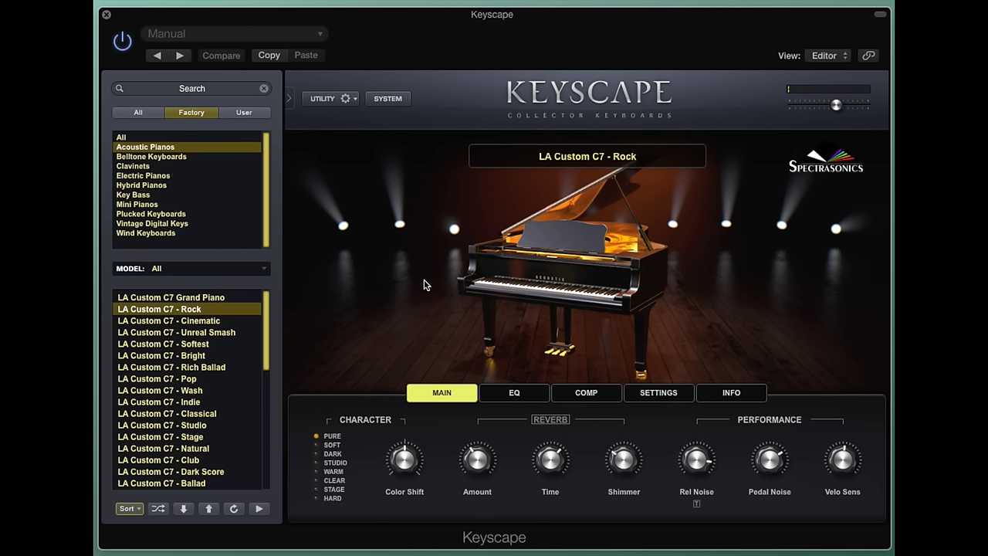
mouse_move(772, 463)
drag(707, 465, 702, 510)
Load the LA Custom C7 - Cinematic patch, followed by LA Custom C7 - Studio
click(225, 323)
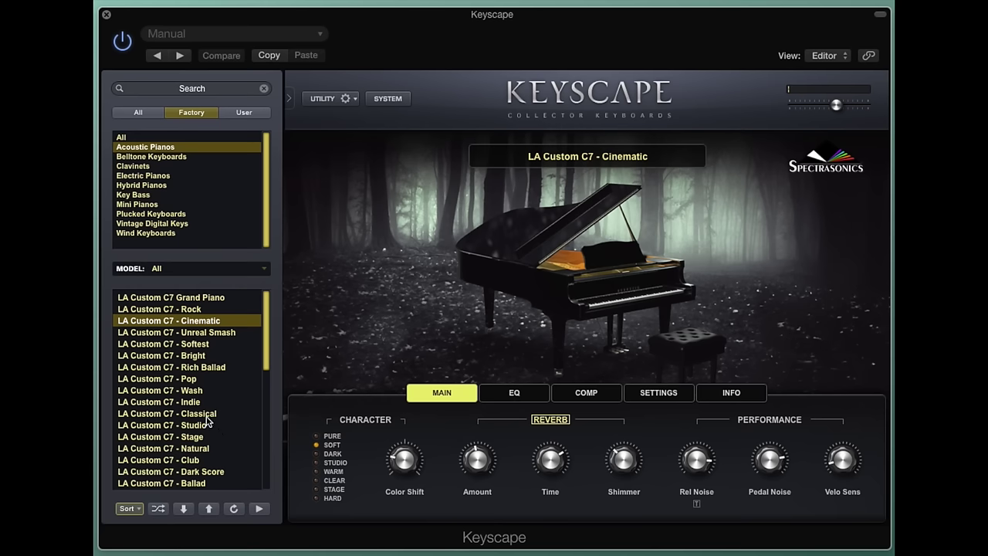
scroll(209, 430, down, 1)
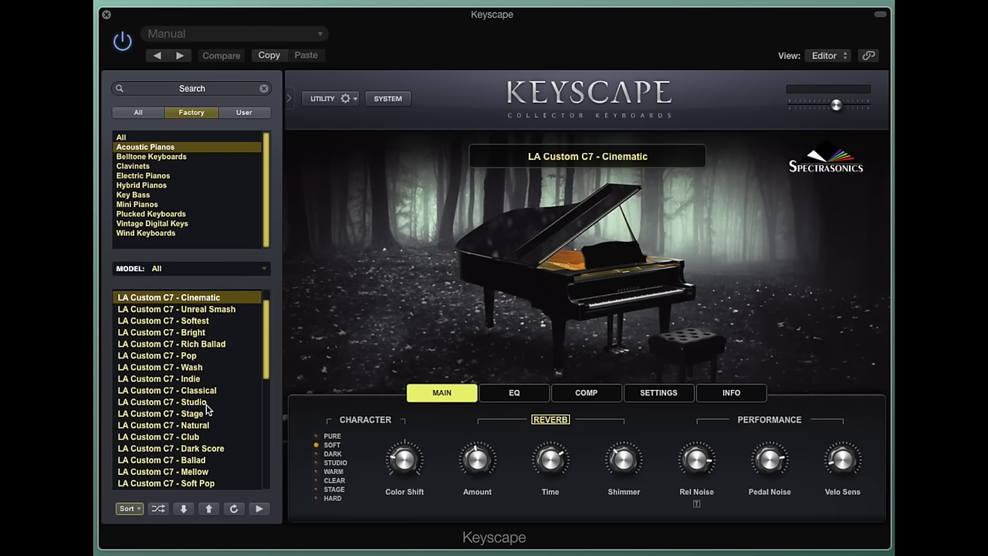
click(207, 403)
Find and load the Wing Upright patch among the acoustic pianos
scroll(213, 421, down, 5)
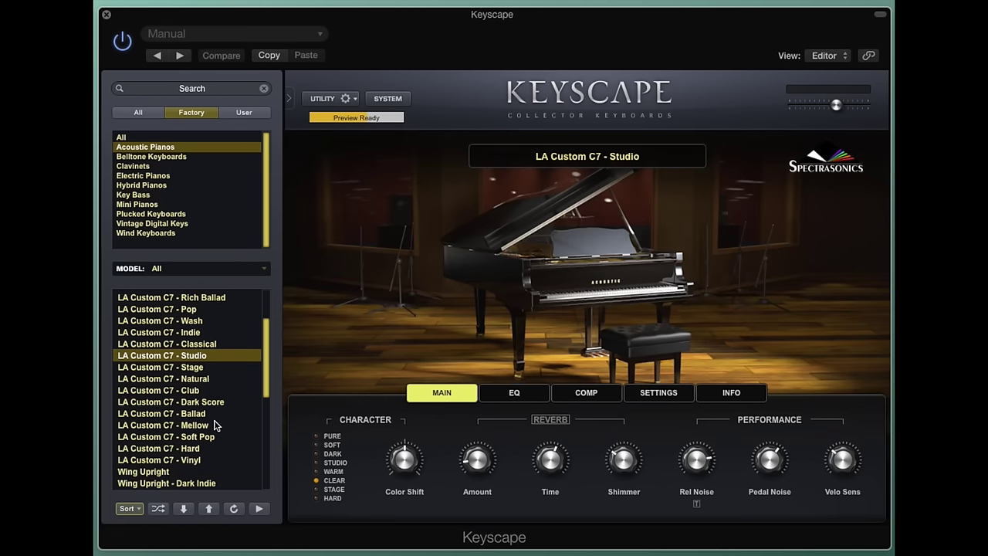
scroll(215, 428, up, 4)
scroll(215, 430, down, 3)
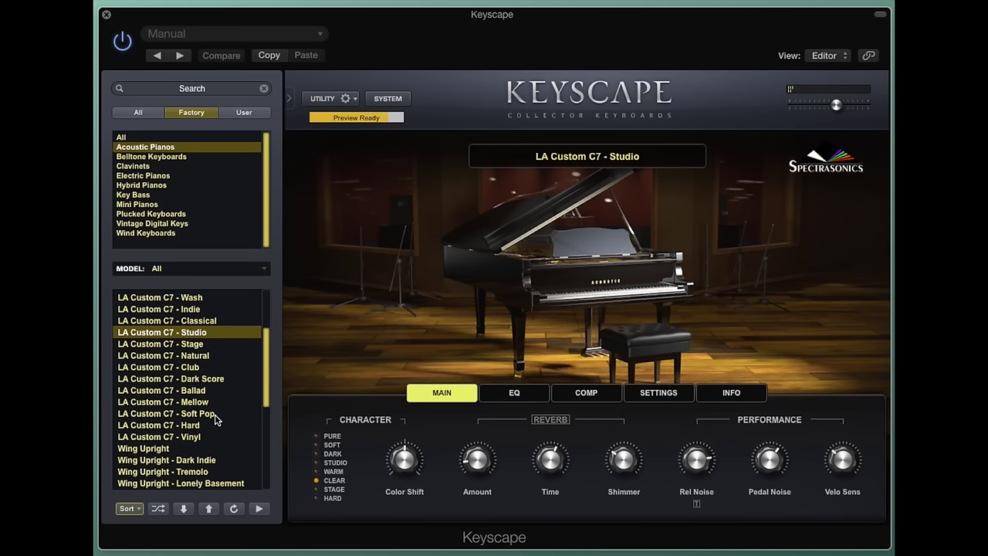
scroll(203, 380, down, 4)
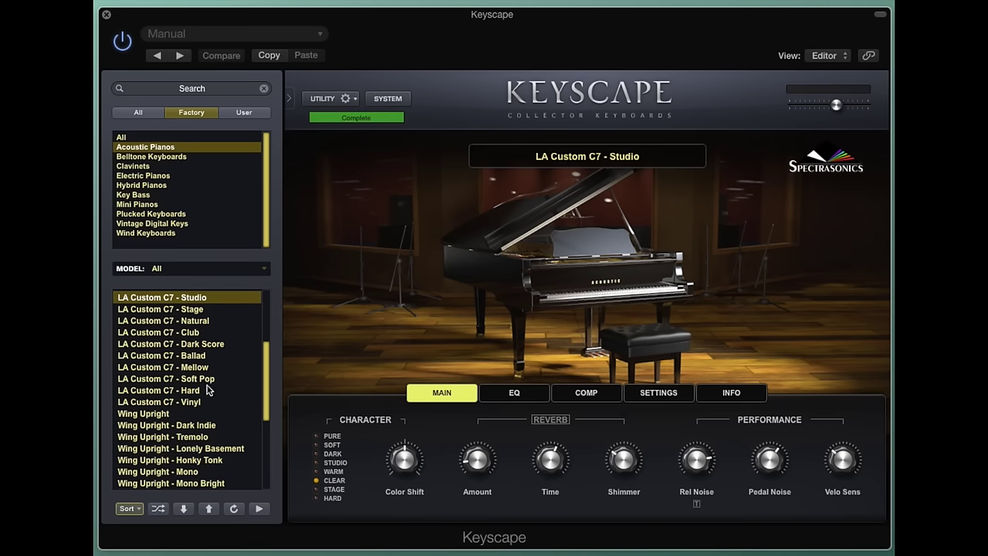
scroll(206, 390, down, 2)
scroll(206, 390, down, 2)
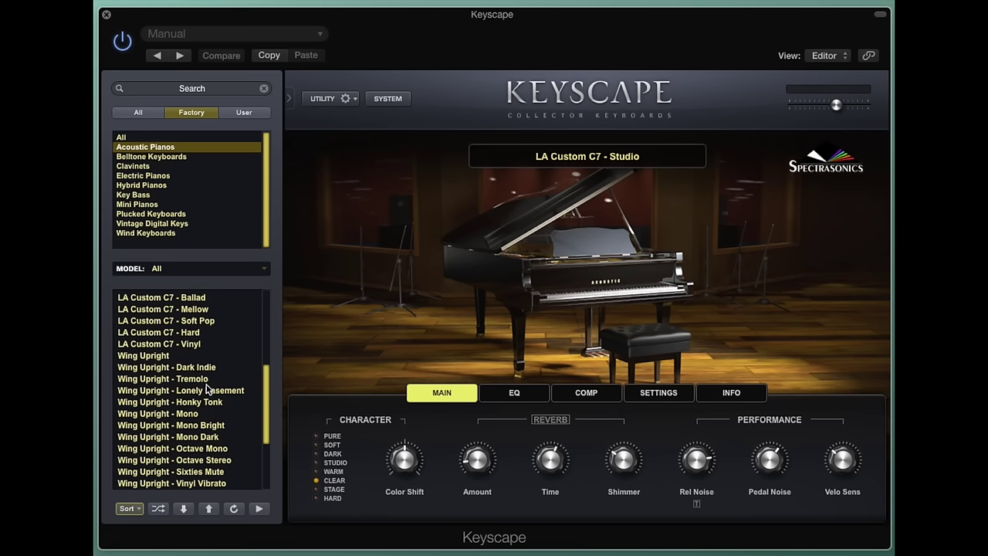
click(184, 356)
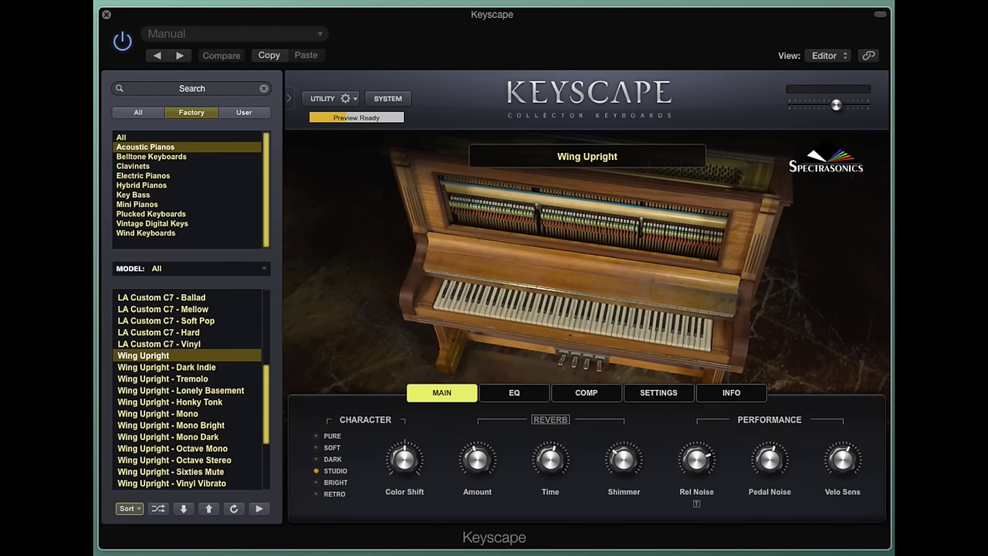
Find and load the Wing Tack Piano patch
scroll(219, 399, down, 1)
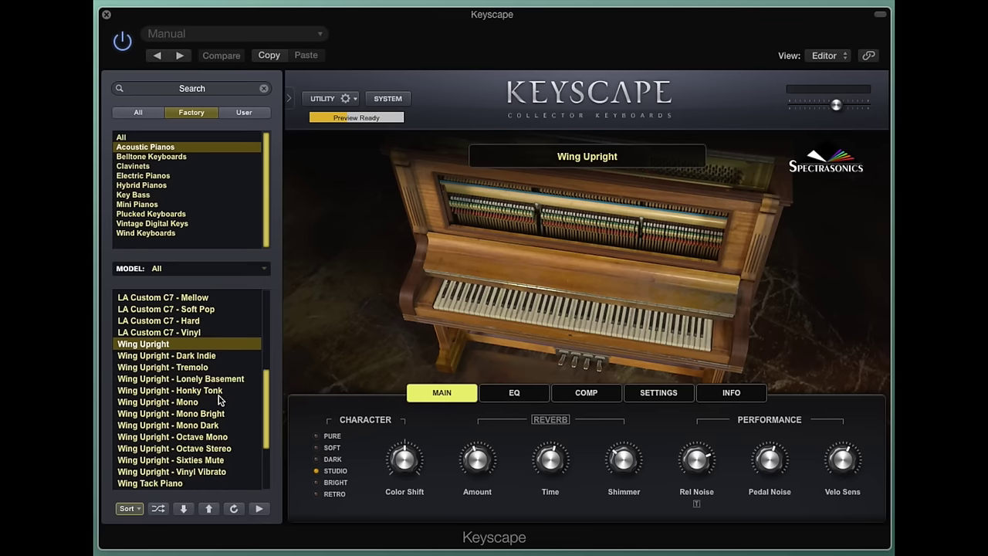
scroll(220, 399, down, 3)
scroll(210, 426, down, 3)
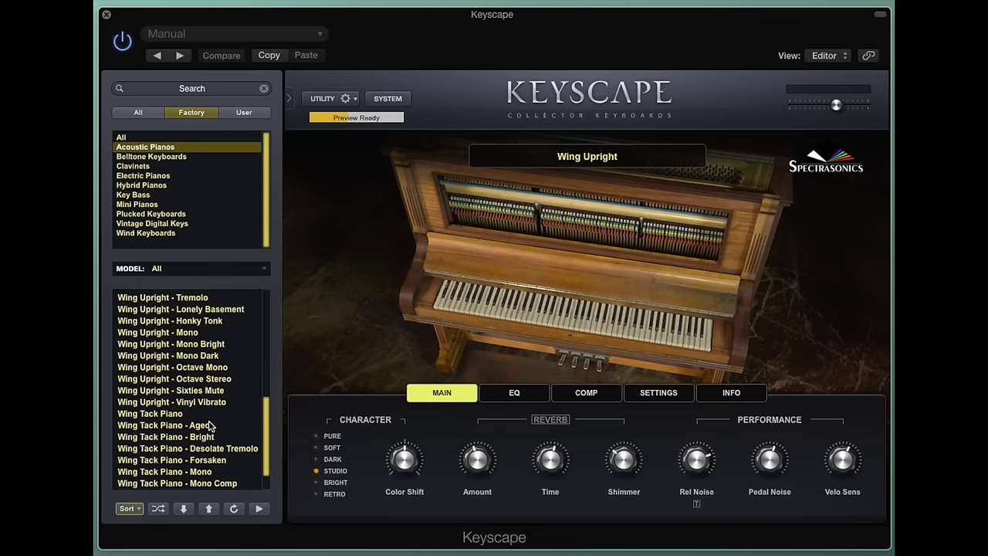
click(205, 413)
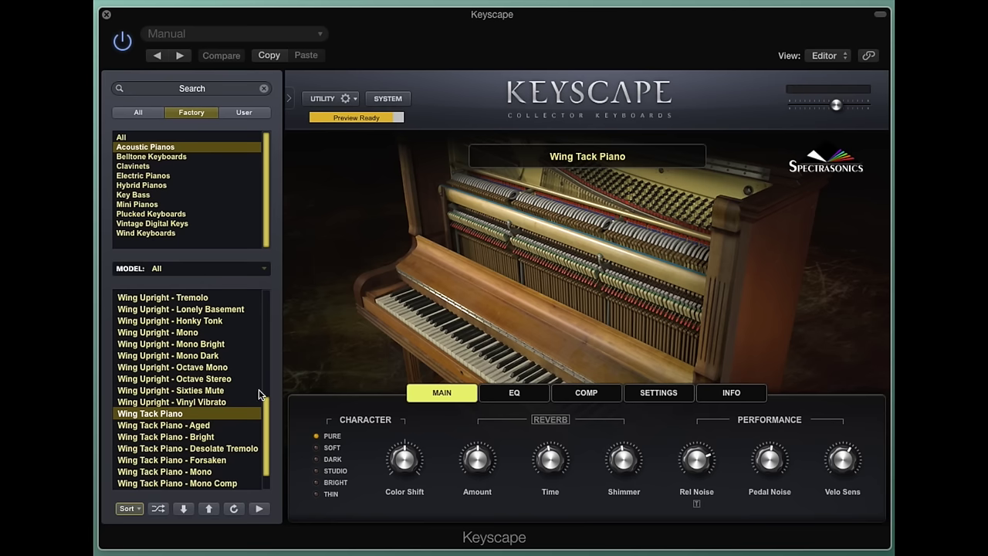
Look over the remaining acoustic pianos and the Clavinets category, and filter the patches to Electric Pianos
scroll(223, 413, down, 3)
scroll(223, 414, up, 10)
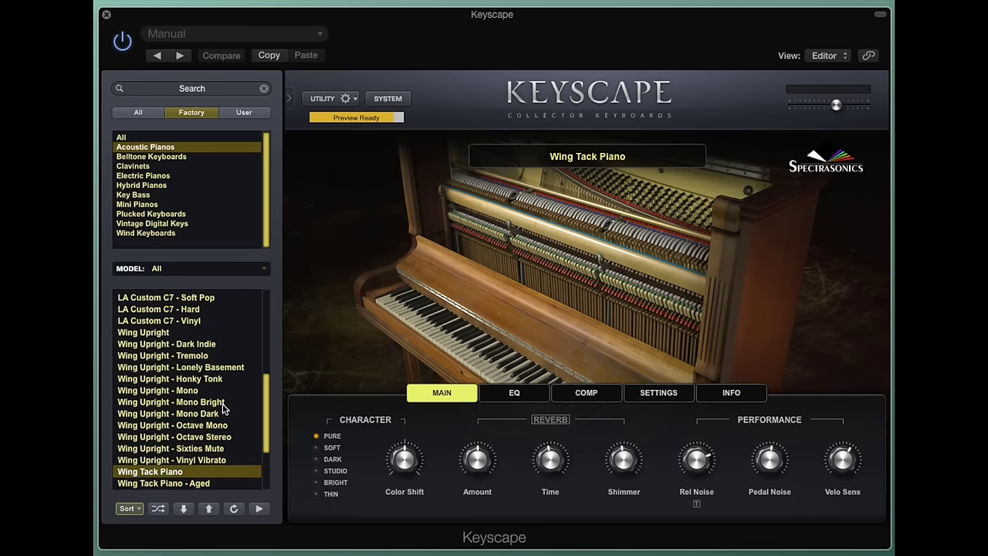
click(180, 166)
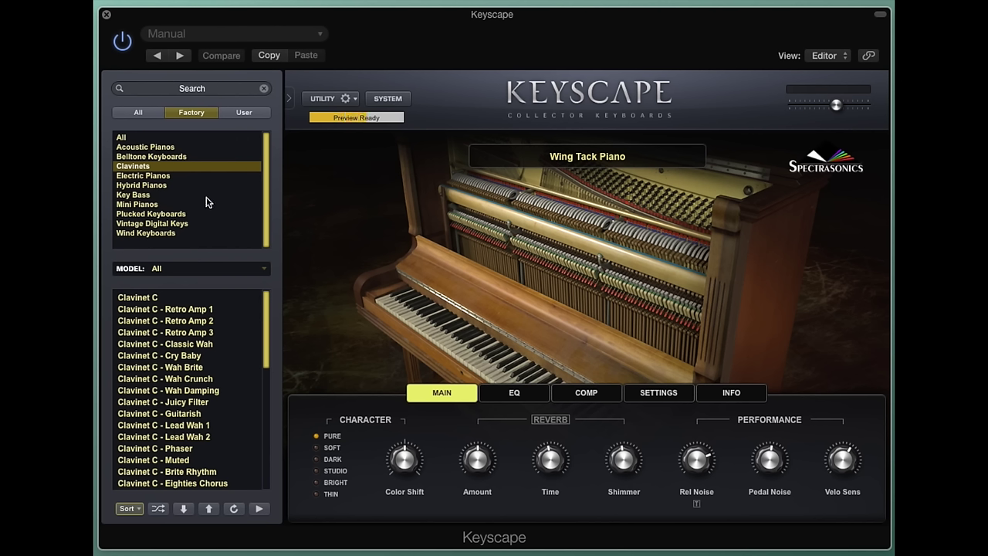
click(182, 176)
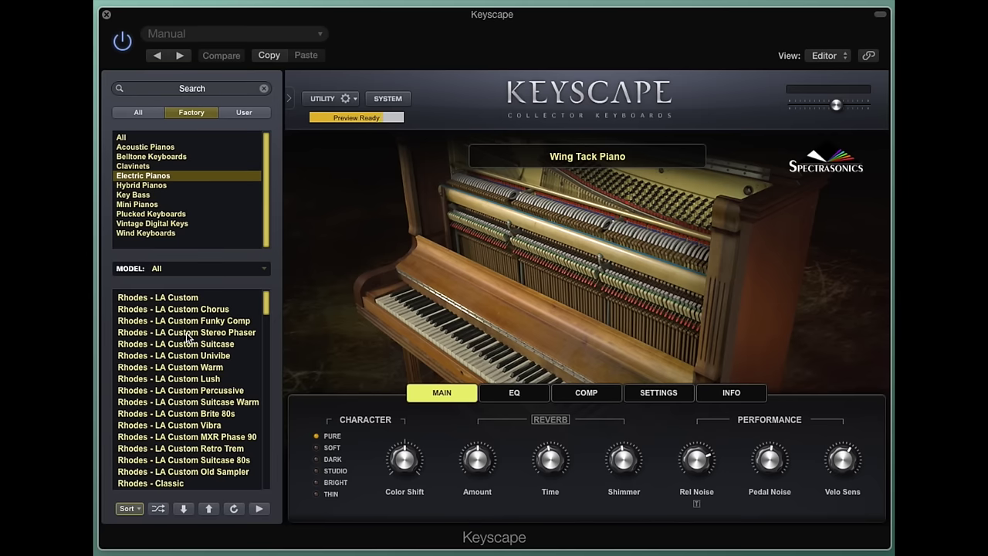
Find and load the Rhodes - Classic patch among the electric pianos
scroll(187, 337, down, 4)
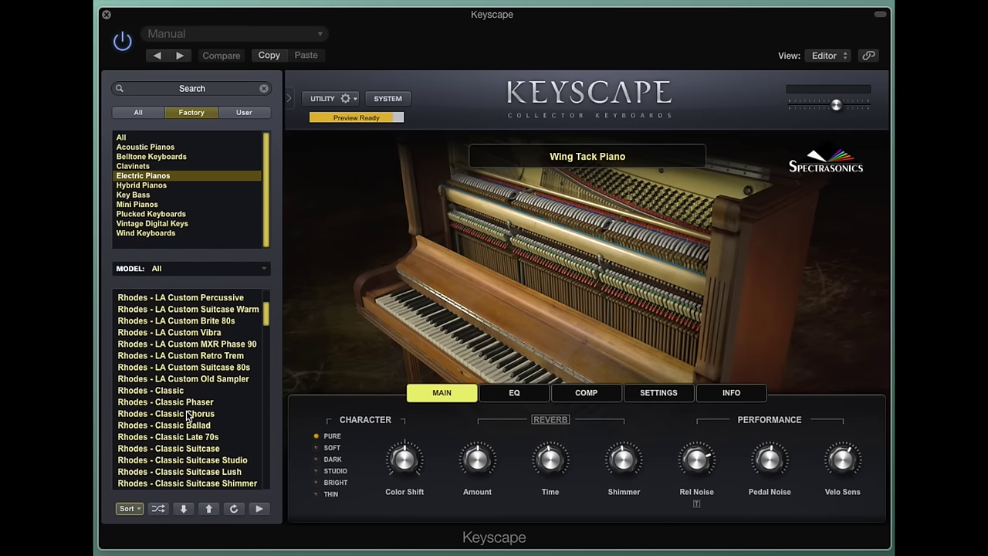
scroll(187, 417, up, 3)
scroll(187, 417, down, 4)
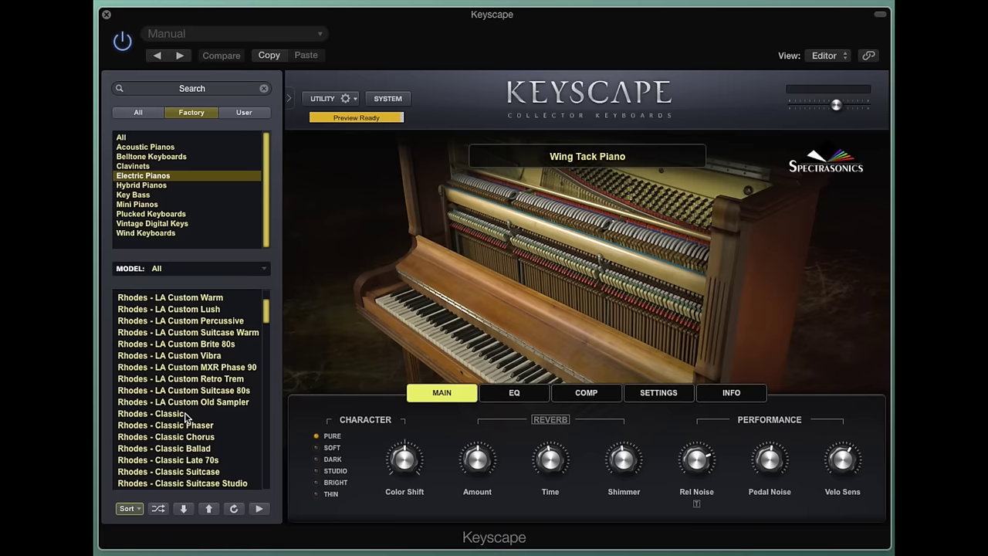
scroll(186, 418, down, 3)
scroll(186, 418, up, 3)
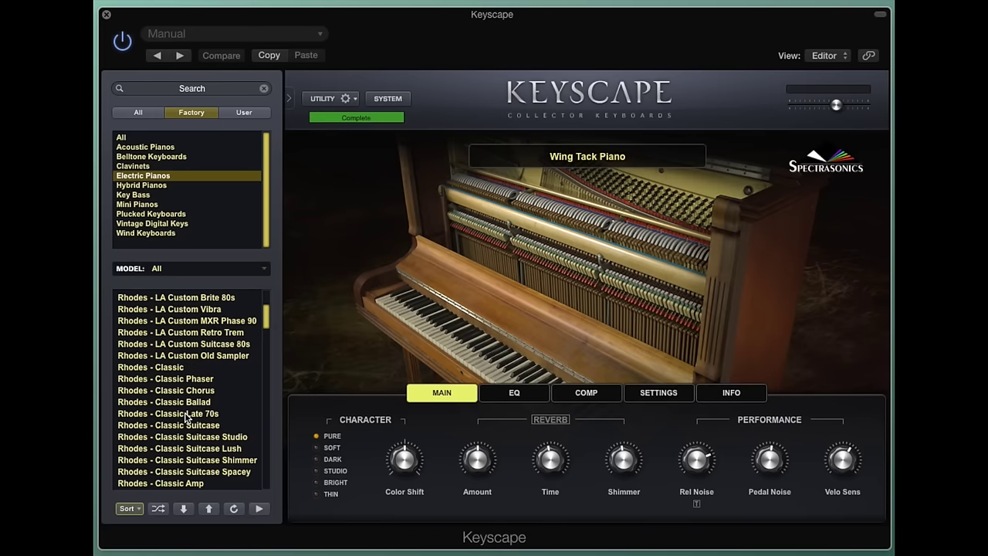
click(187, 367)
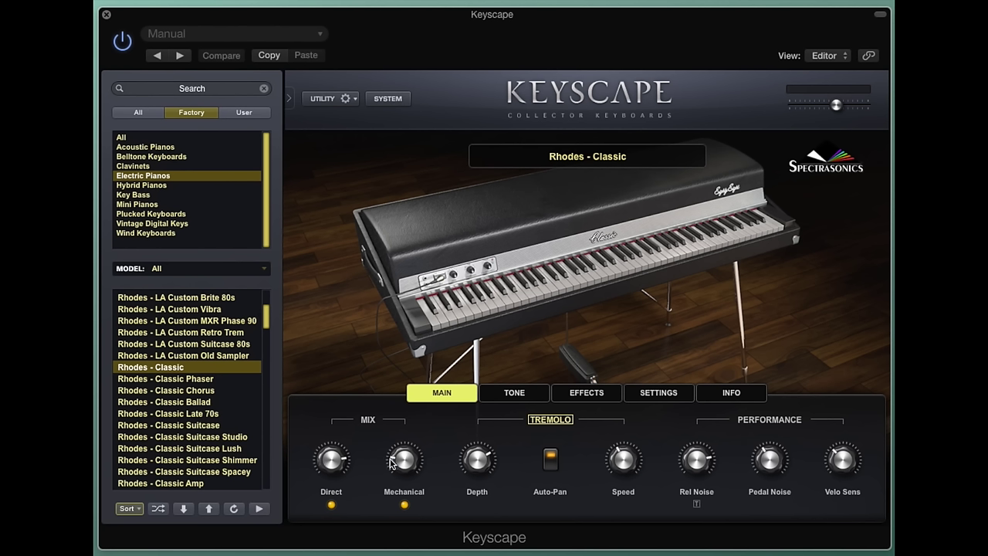
Isolate the Mechanical signal in the mix by switching off Direct, raise Mechanical to -1.45 dB, and restore the full mix
click(332, 505)
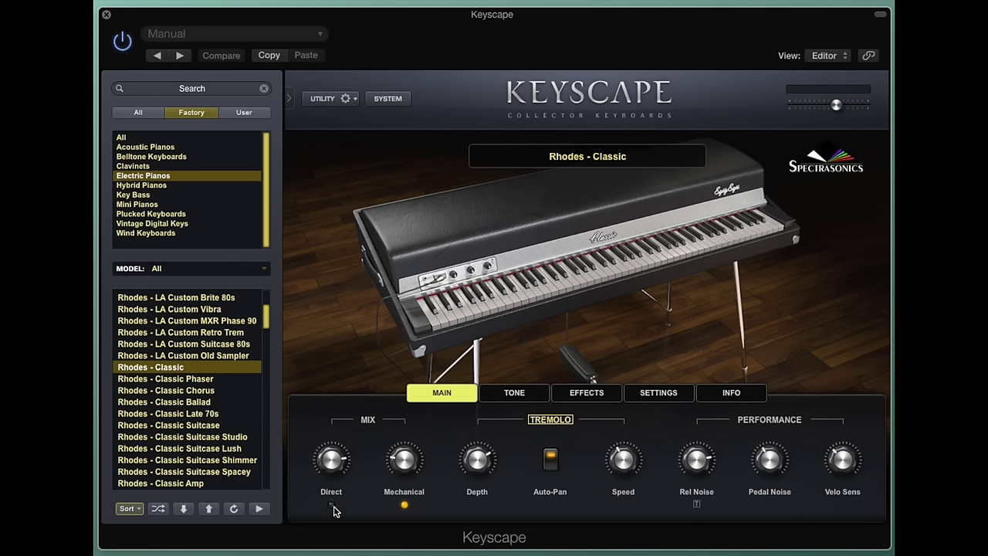
click(404, 462)
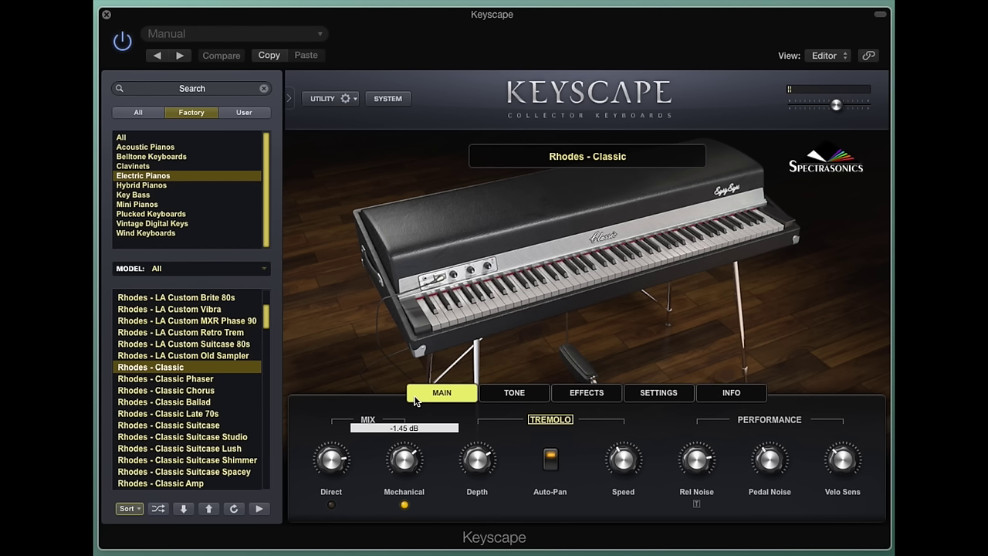
click(331, 505)
click(404, 506)
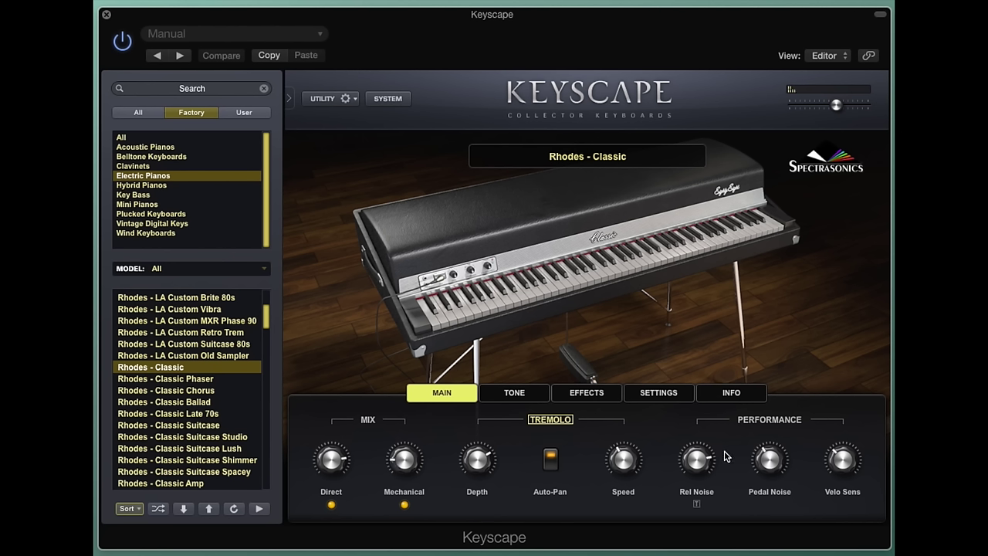
Review the Tone, Effects, Settings and Info pages of the Rhodes - Classic patch and return to its main controls
click(552, 460)
click(527, 397)
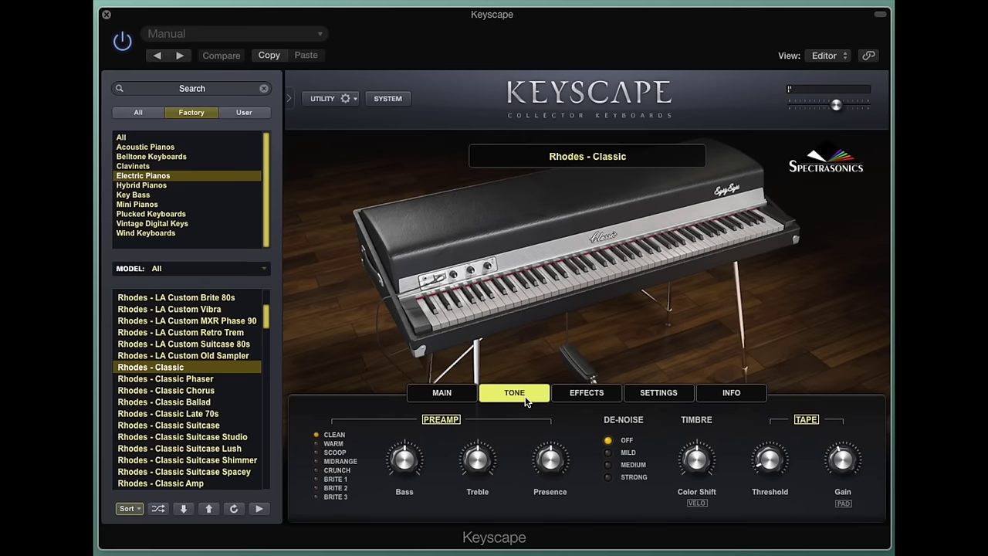
click(617, 393)
click(675, 394)
click(727, 392)
click(587, 393)
click(514, 393)
click(442, 392)
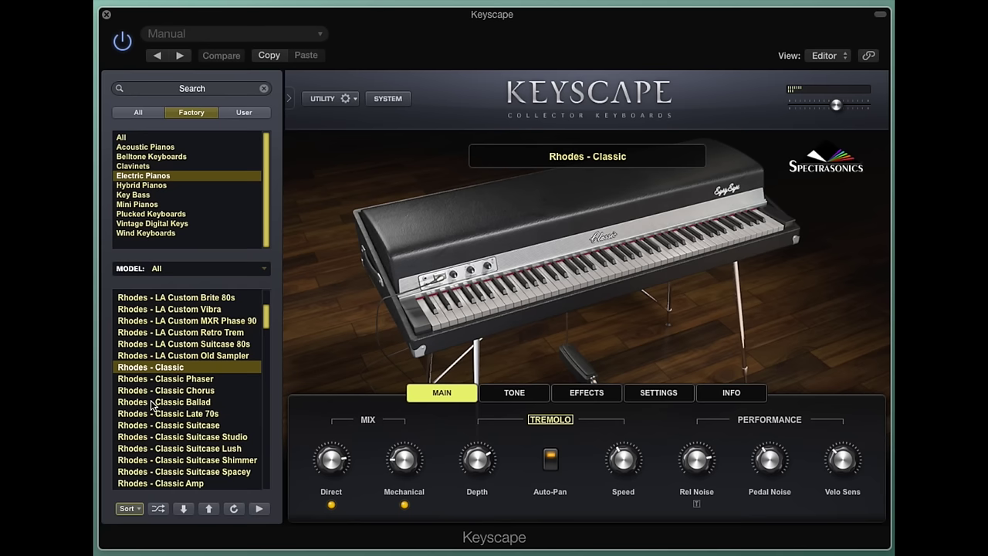
Load the Rhodes - Classic Phaser, Rhodes - LA Custom and Rhodes - LA Custom Chorus patches one after another
click(209, 379)
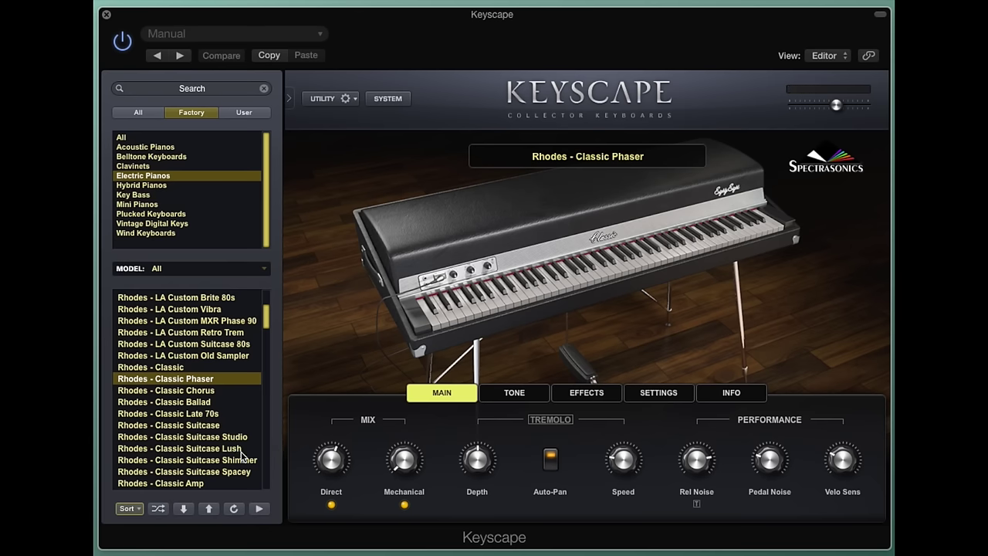
scroll(181, 459, up, 5)
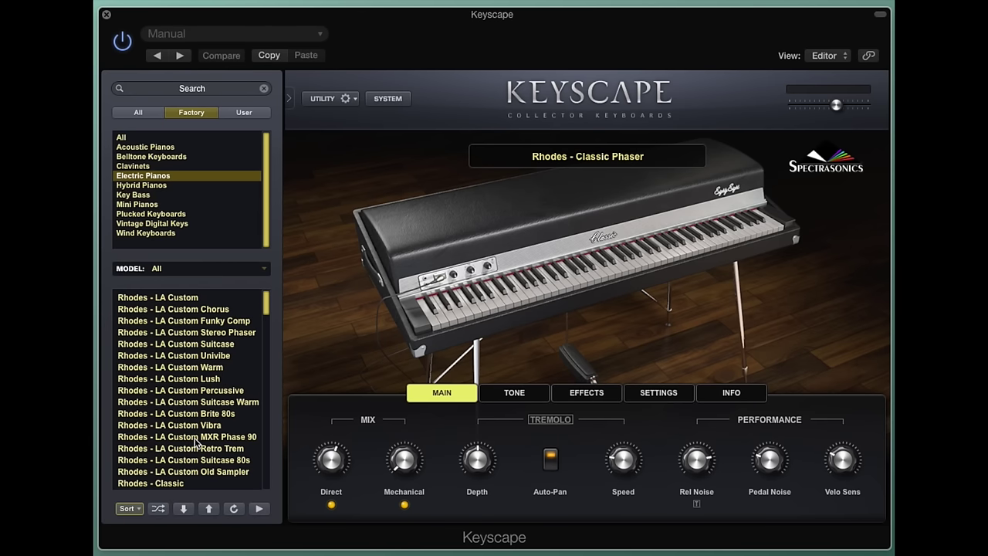
click(193, 300)
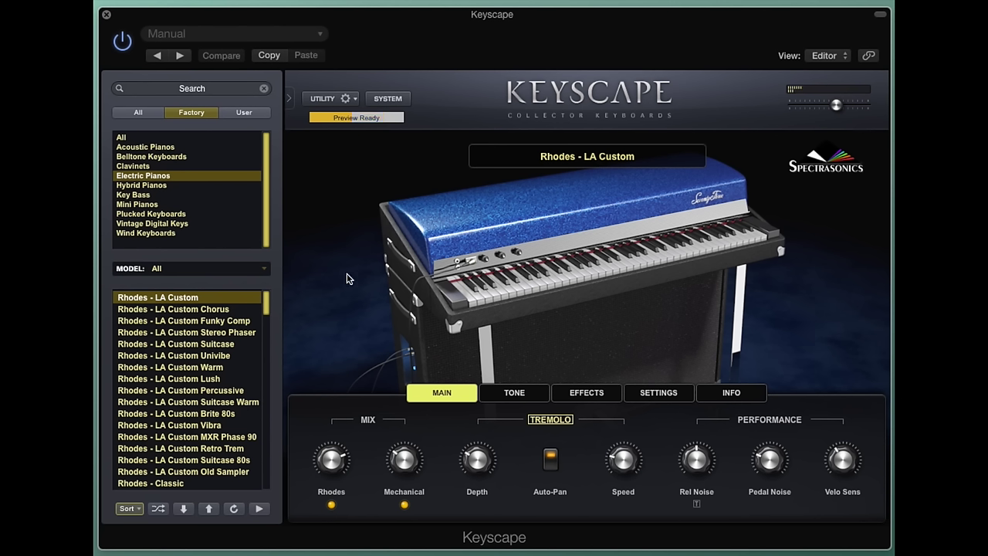
click(231, 311)
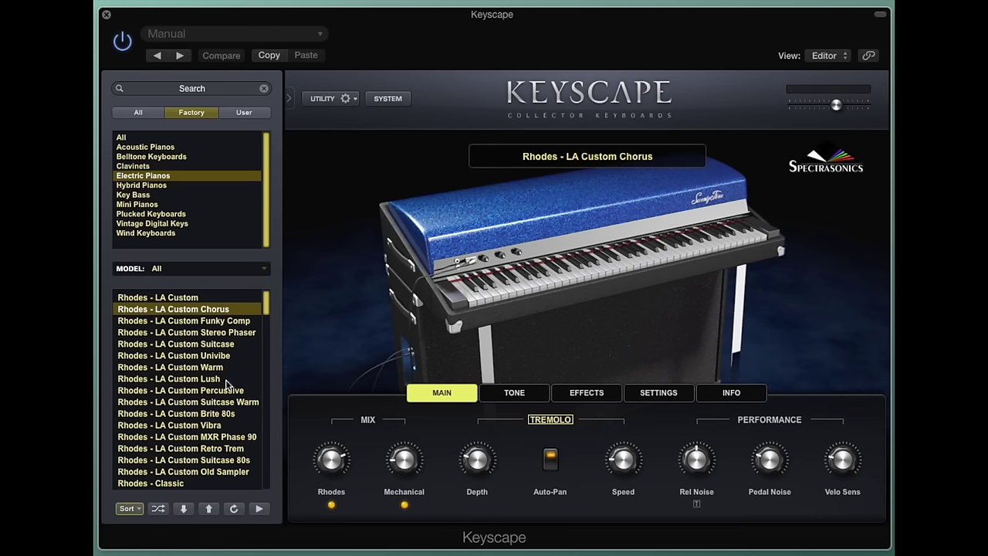
Load the Rhodes - LA Custom MXR Phase 90 patch followed by the Rhodes - Classic Suitcase patch
scroll(230, 393, down, 3)
click(231, 403)
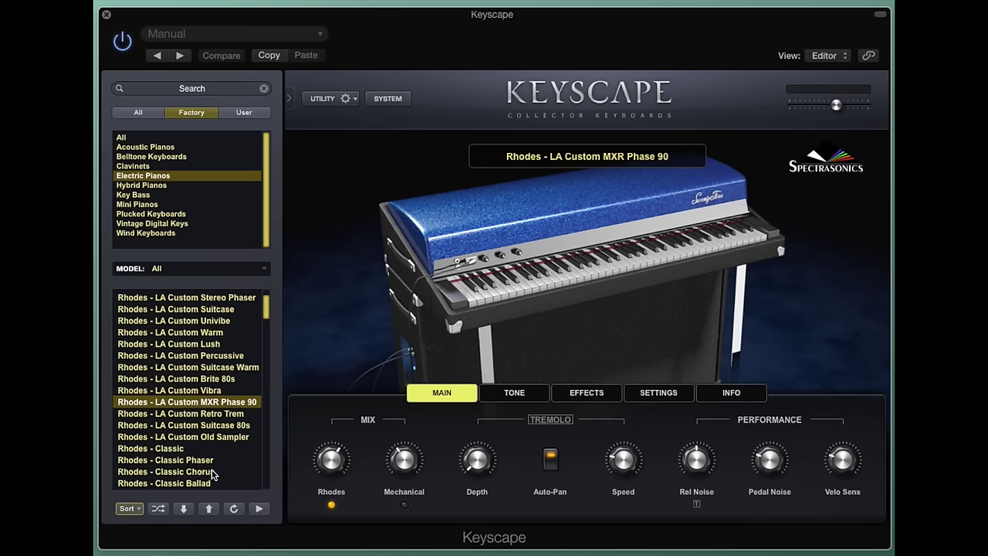
scroll(217, 474, down, 3)
scroll(217, 474, down, 1)
scroll(186, 363, up, 1)
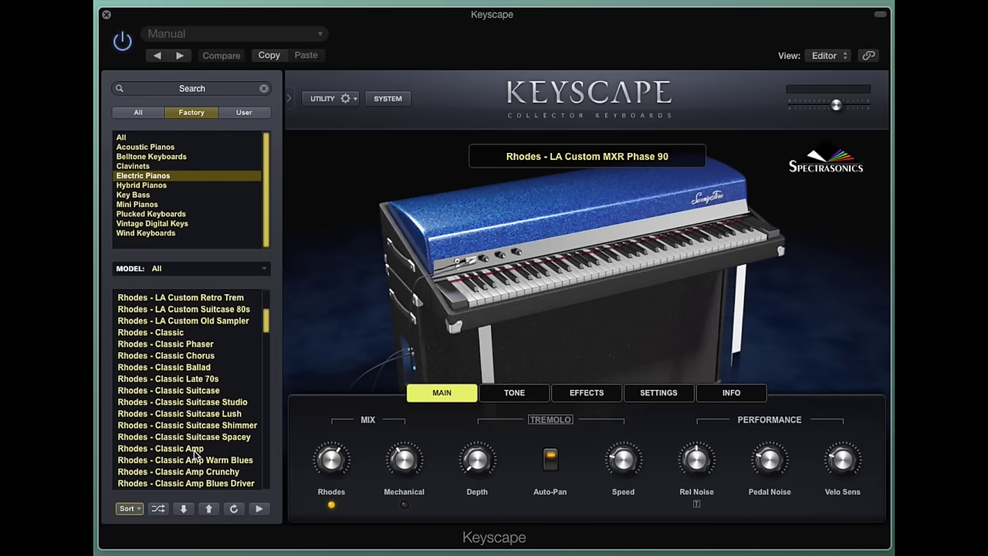
click(224, 391)
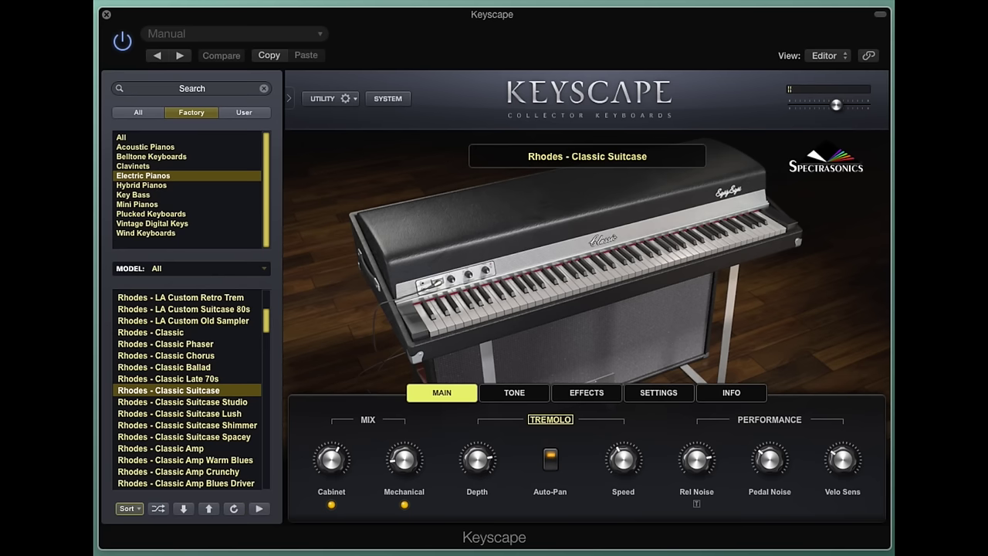
Set the number of voices for the Rhodes - Classic Suitcase patch to 64
click(655, 395)
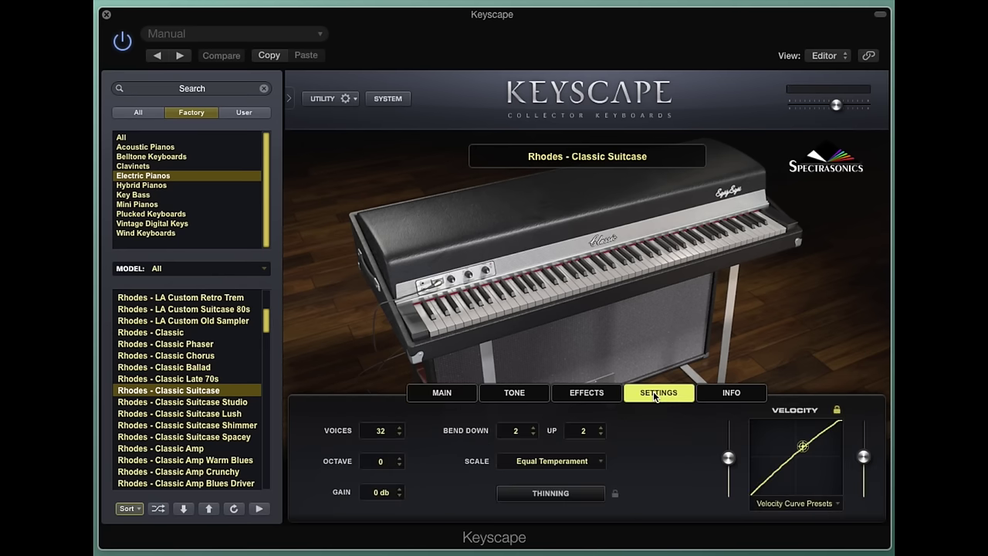
click(395, 433)
scroll(375, 433, down, 3)
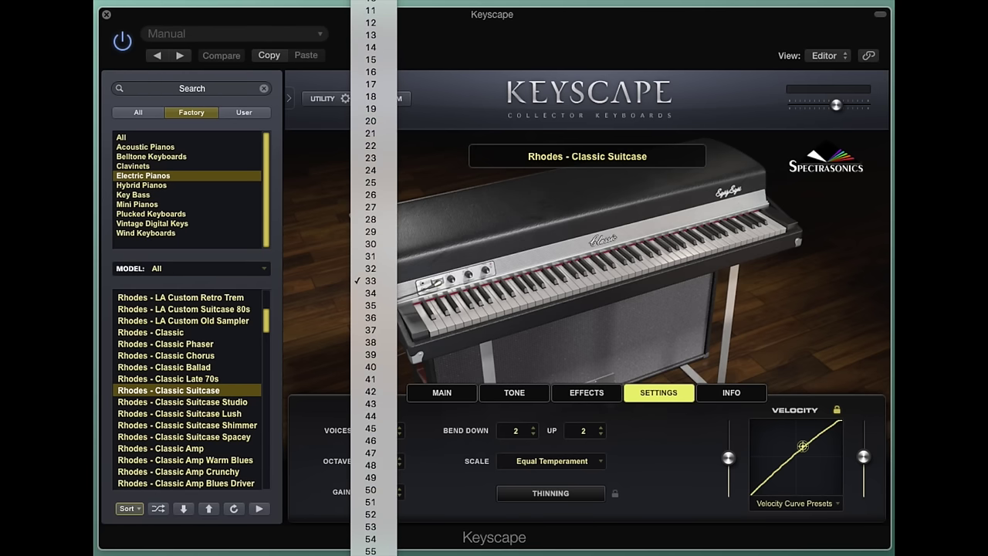
key(Escape)
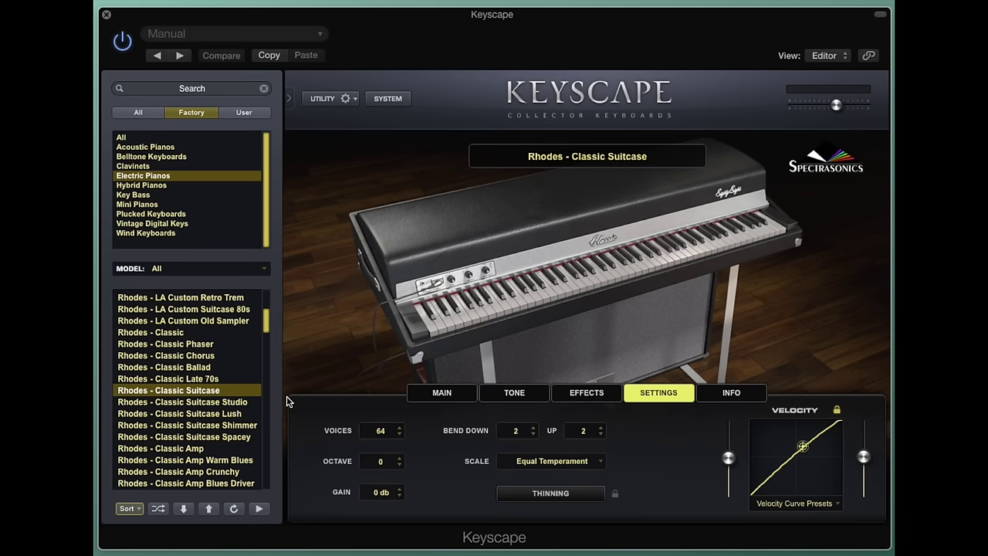
Review the Tone, Effects, Settings and Info pages of the Rhodes - Classic Suitcase patch and return to its main controls
click(464, 400)
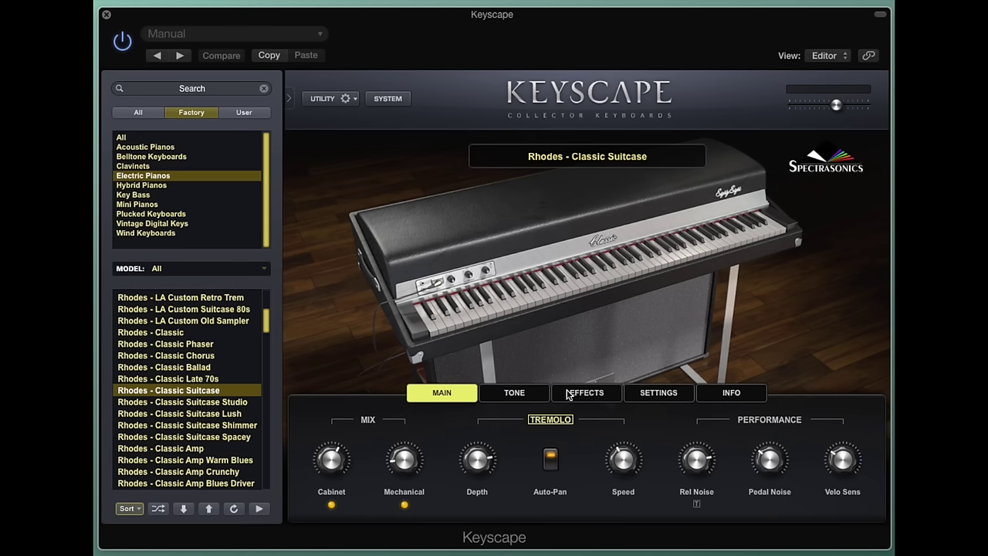
click(529, 396)
click(650, 395)
click(719, 395)
click(461, 399)
click(512, 395)
click(585, 398)
click(666, 396)
click(720, 395)
click(678, 395)
click(595, 391)
click(533, 397)
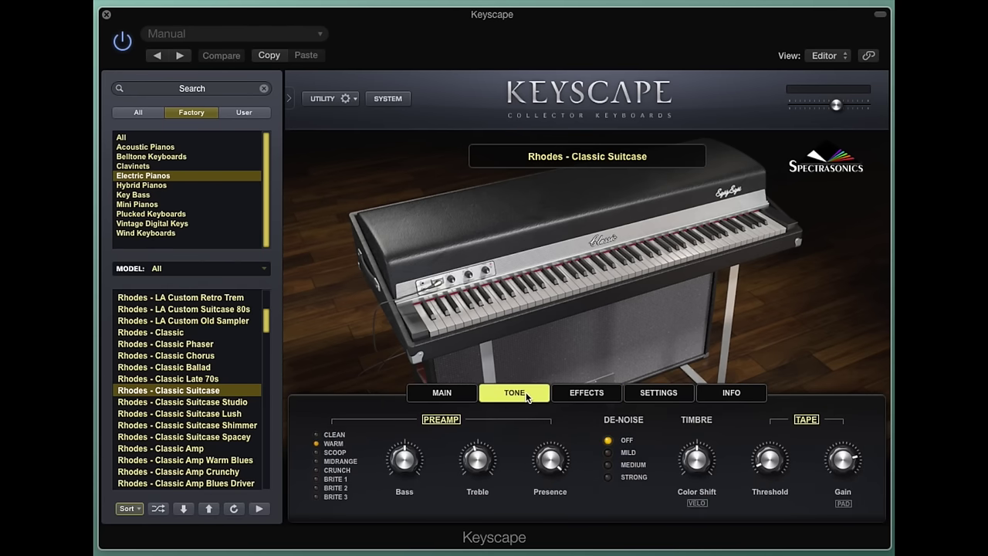
click(445, 394)
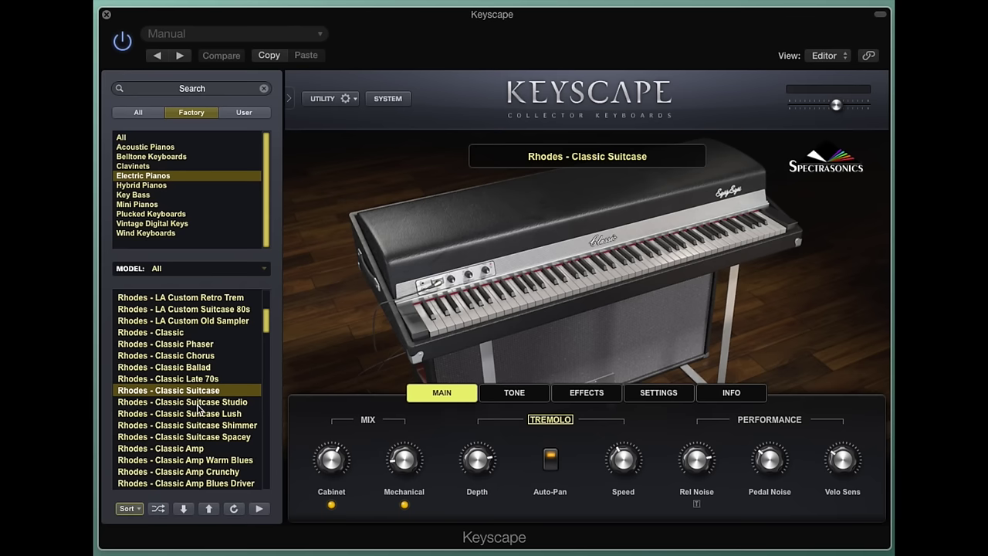
Load the Clavinet C patch from the Clavinets category
scroll(207, 413, down, 6)
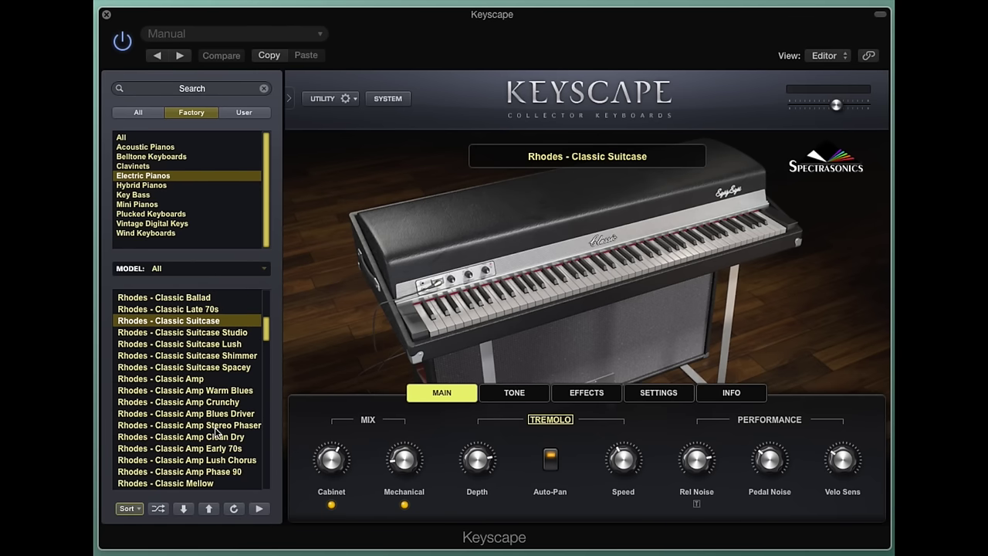
click(156, 166)
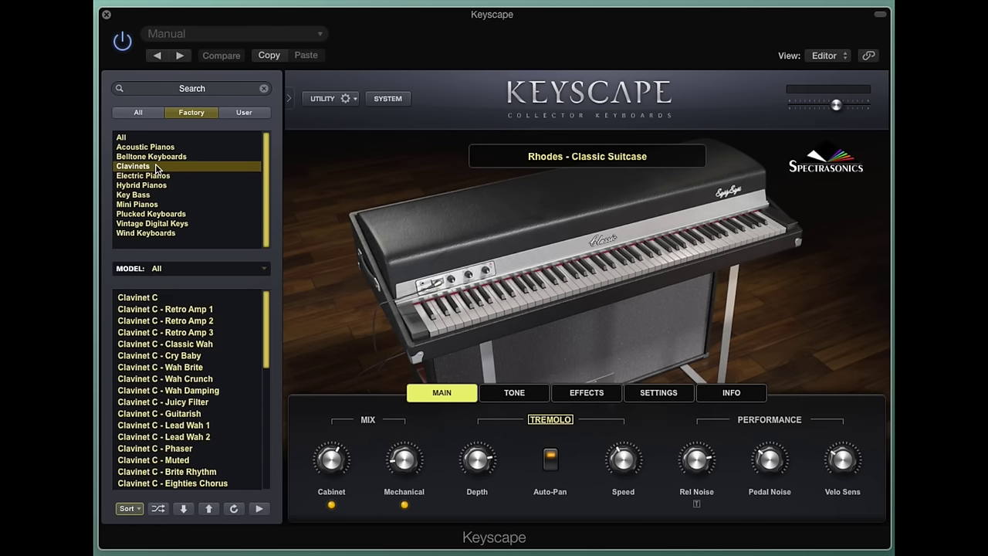
click(199, 296)
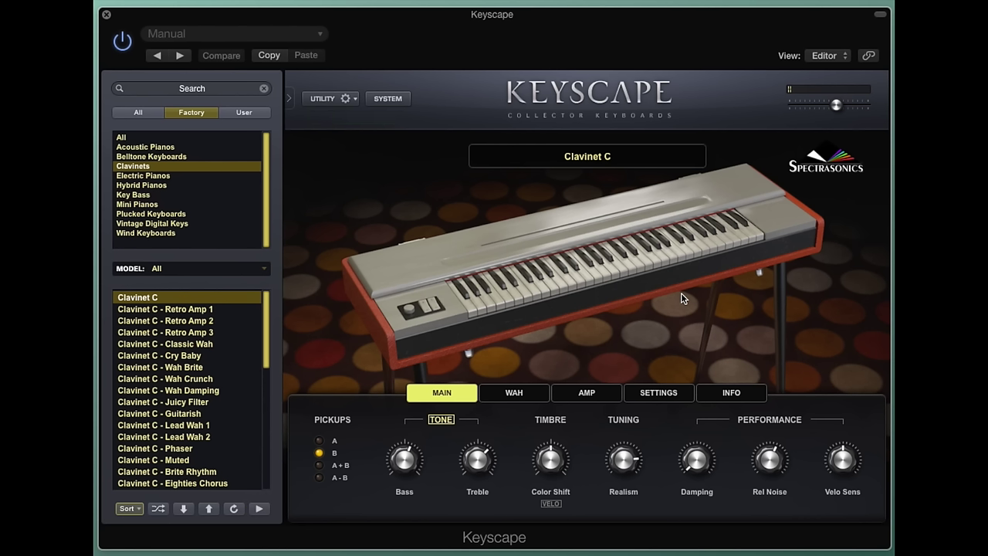
Compare the A, A + B and A - B pickup settings of Clavinet C and return to pickup B
click(319, 441)
click(319, 465)
click(319, 477)
click(318, 441)
click(321, 454)
click(321, 467)
click(322, 478)
click(321, 454)
Load the Clavinet C - Classic Wah patch, try lowering its wah Sensitivity, and return to the main controls
click(214, 347)
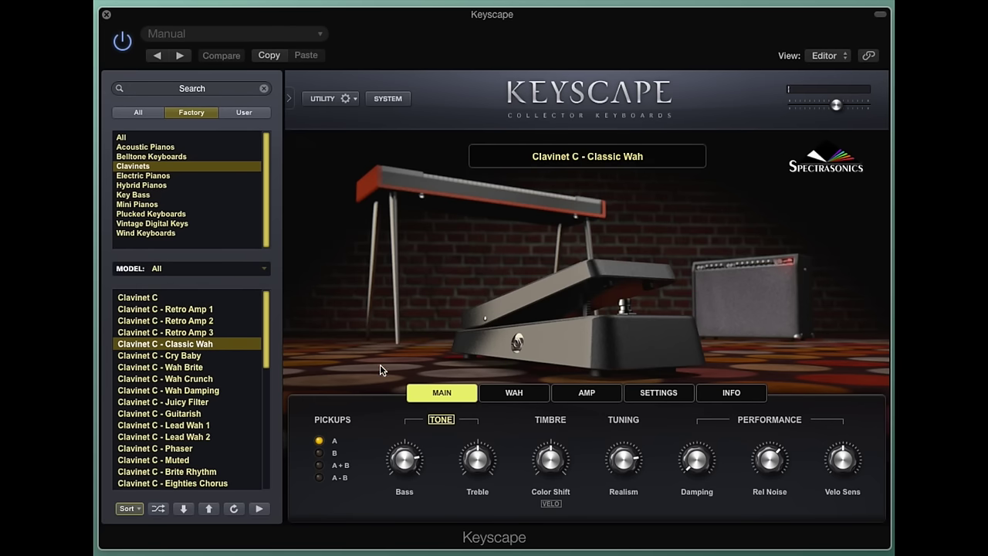
click(514, 394)
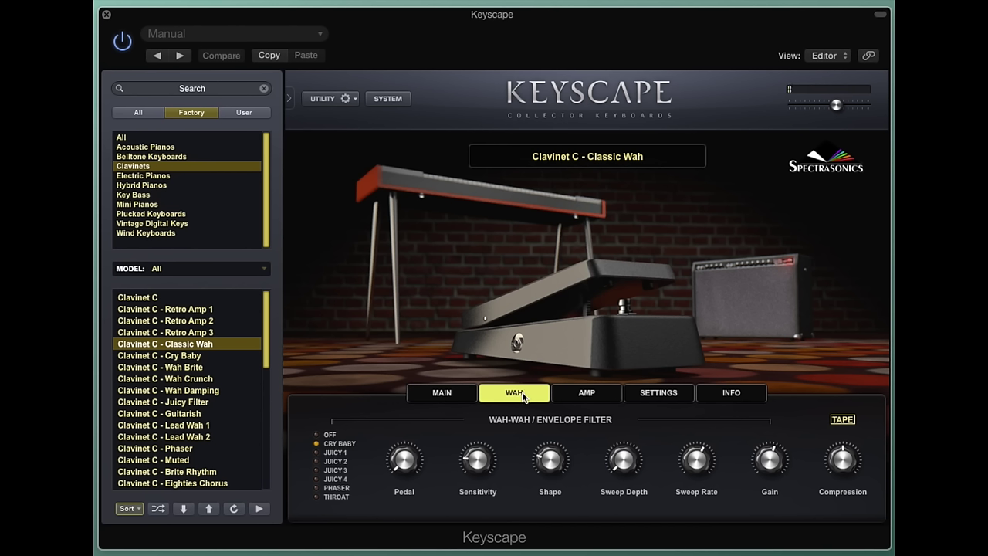
drag(484, 474, 474, 507)
click(442, 394)
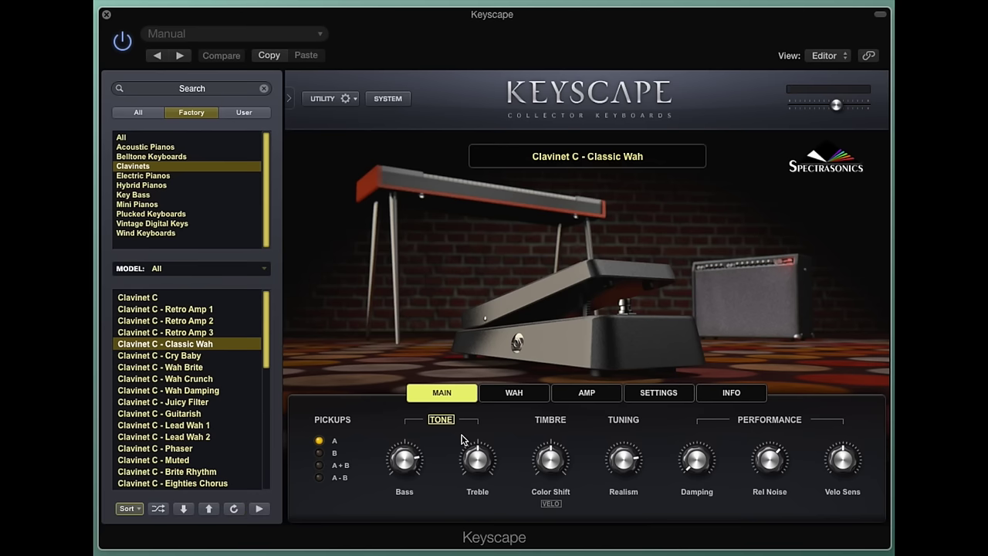
Load Clavinet C - Cry Baby, switch back to Clavinet C - Classic Wah, and review its Wah and Amp pages
click(210, 356)
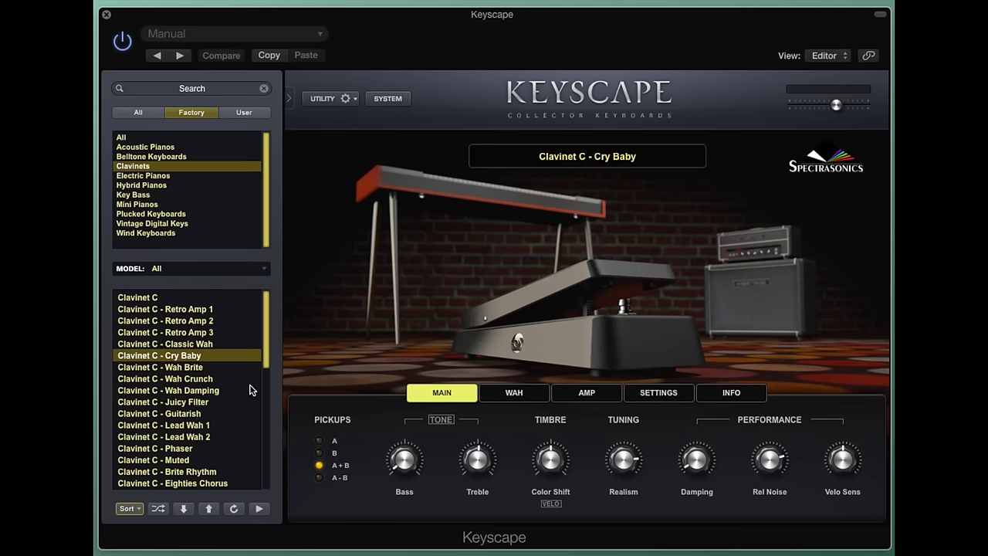
click(242, 343)
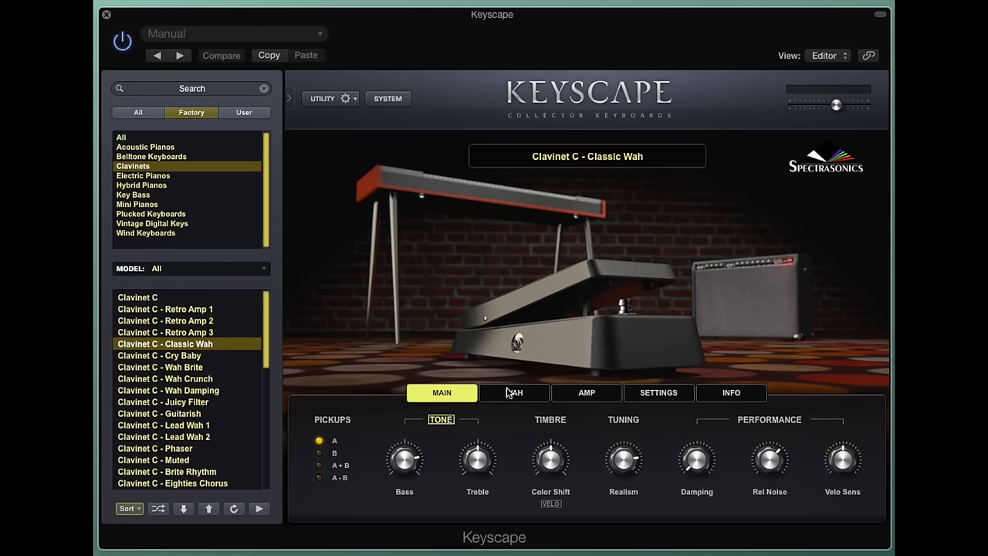
click(510, 394)
click(575, 396)
click(448, 396)
Compare the plain Clavinet C patch with Clavinet C - Classic Wah and select the latter's A + B pickups
click(216, 298)
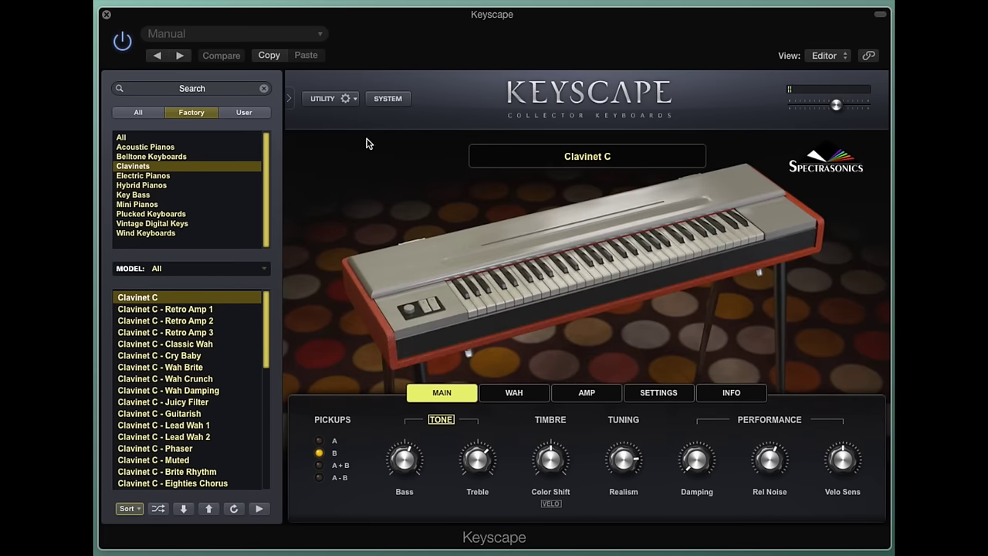
click(208, 348)
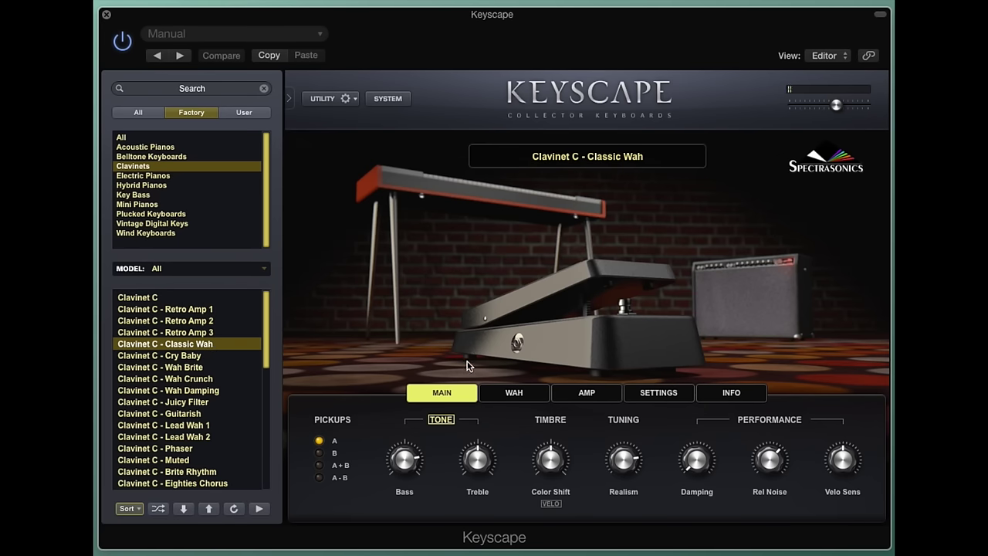
click(528, 391)
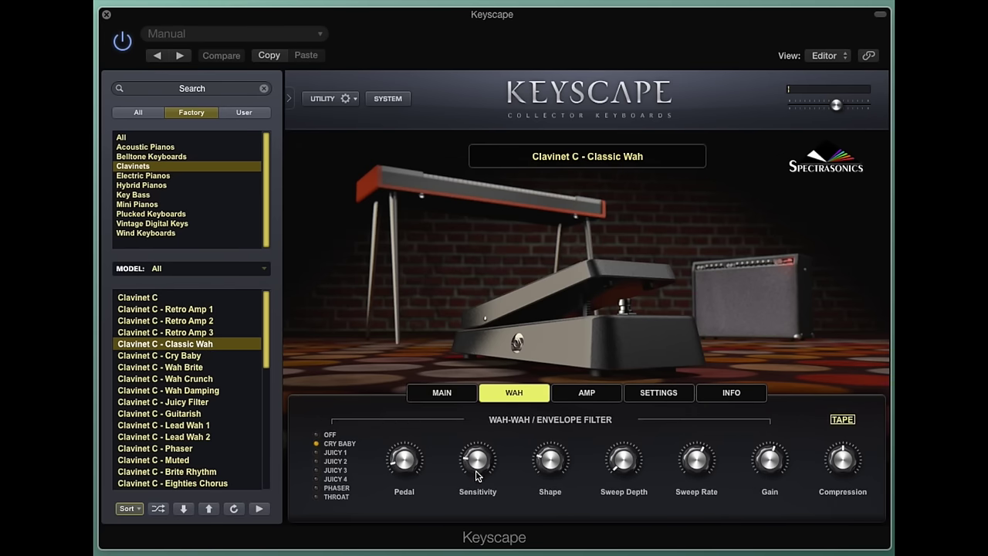
click(451, 395)
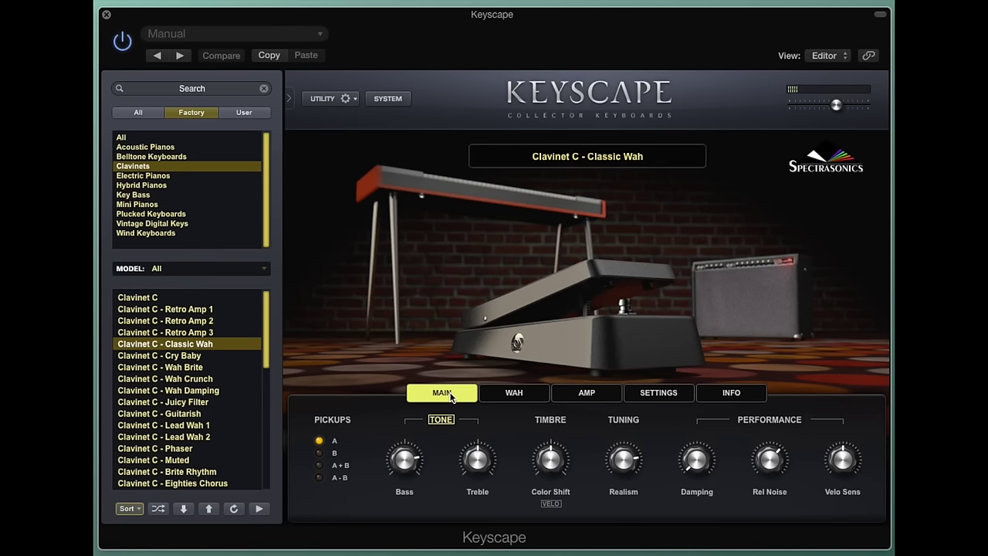
click(336, 468)
Load the Clavinet C patches Cry Baby, Wah Brite, Guitarish, Lead Wah 1 and Lead Wah 2, ending on Lead Wah 2
click(215, 358)
click(215, 367)
click(218, 413)
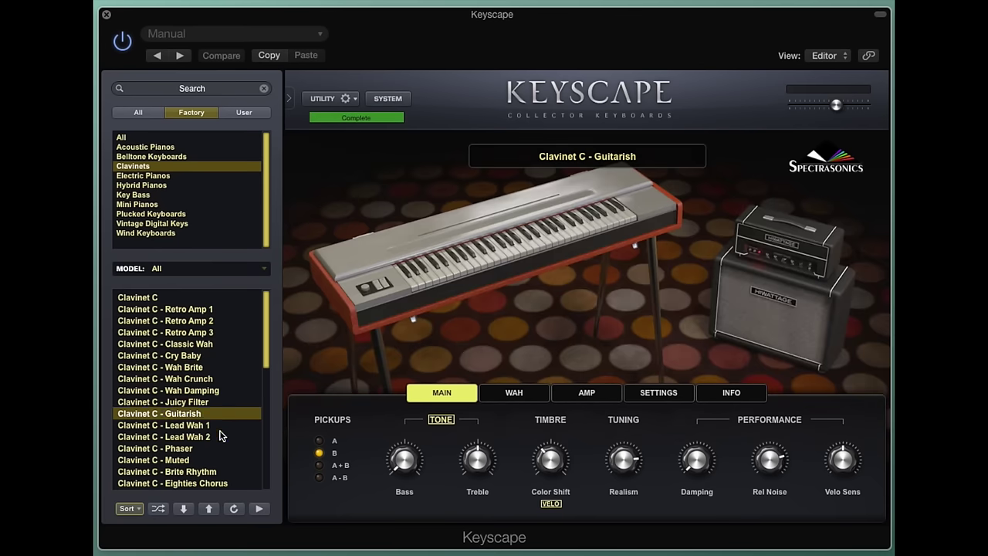
click(221, 436)
click(221, 425)
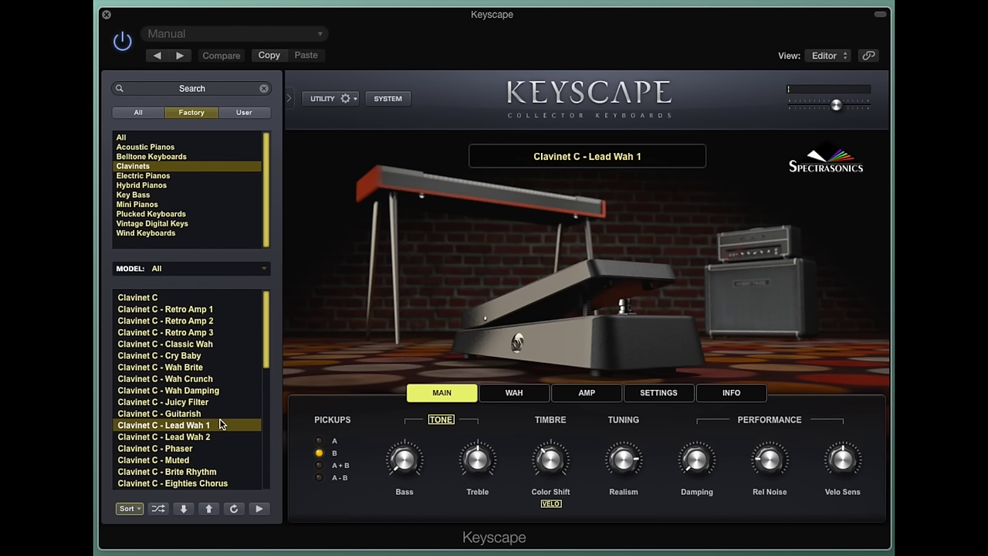
click(222, 438)
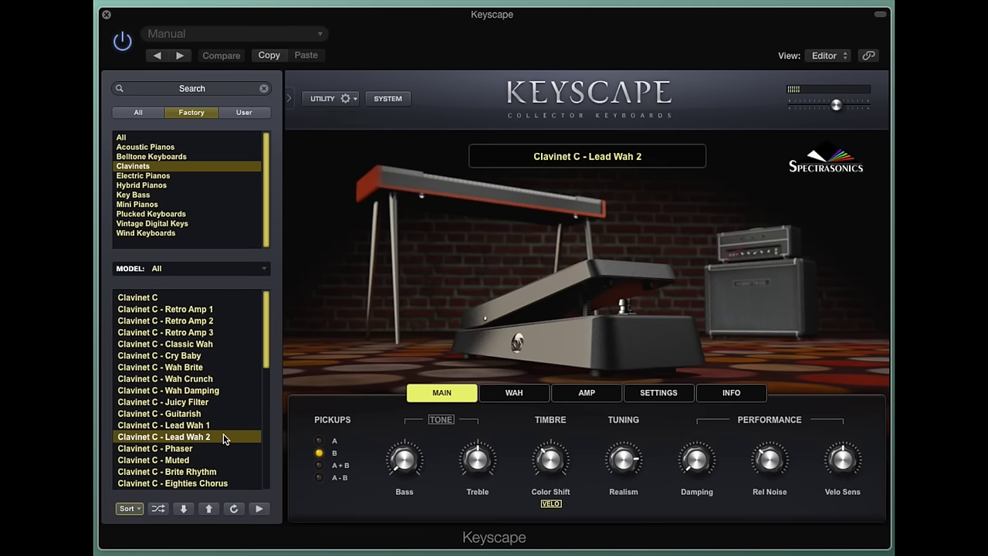
Find and load the basic Vibanet patch among the Clavinets
scroll(227, 463, down, 3)
scroll(228, 475, down, 14)
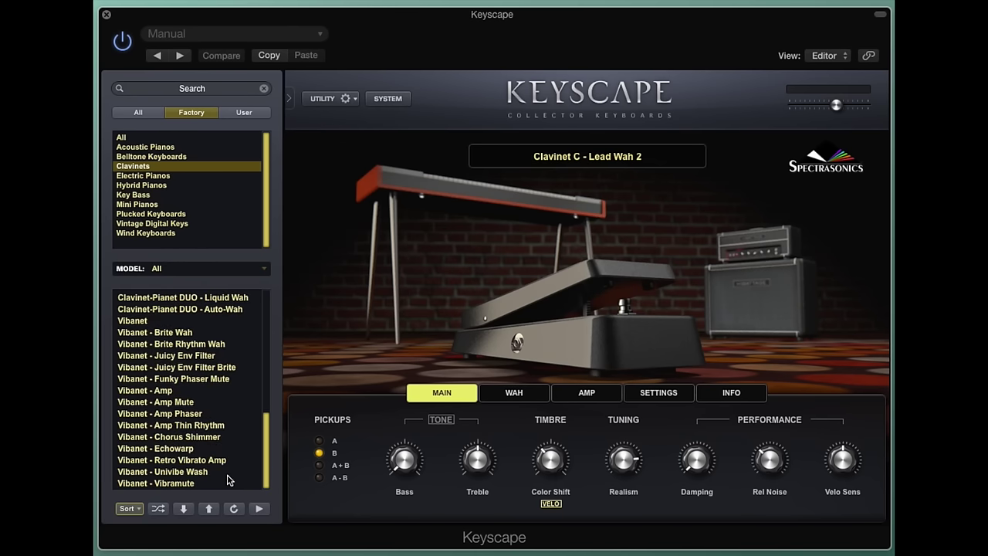
scroll(227, 480, up, 1)
click(164, 343)
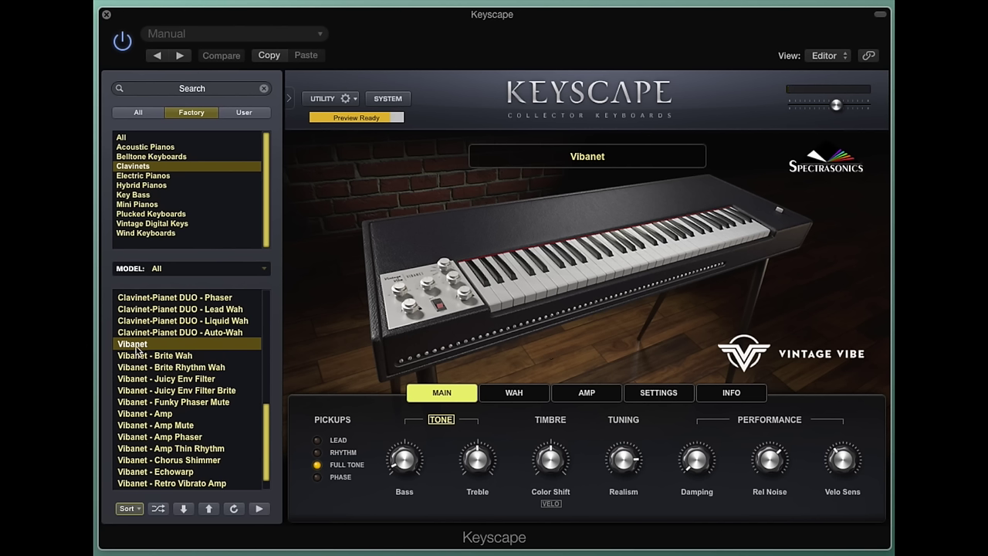
Browse the hybrid, mini and vintage digital categories, and load the Wurlitzer 140B patch from the electric pianos
click(190, 178)
click(190, 186)
click(188, 204)
click(185, 223)
click(186, 176)
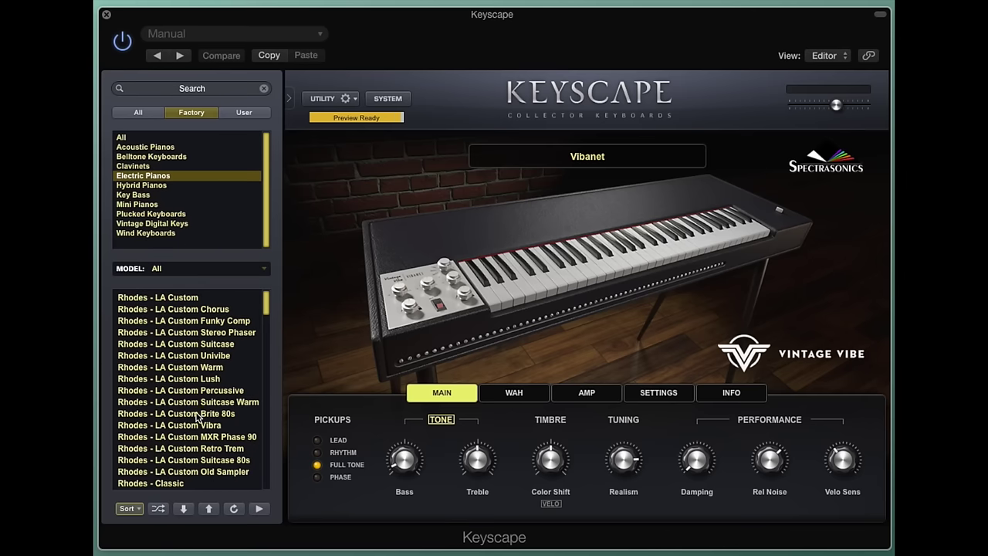
scroll(200, 421, down, 5)
scroll(199, 421, down, 10)
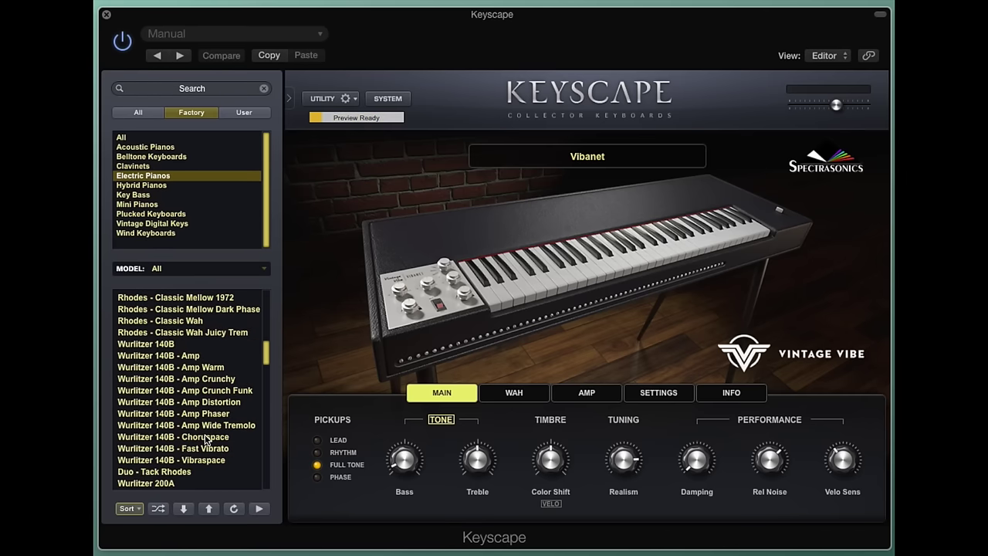
click(202, 333)
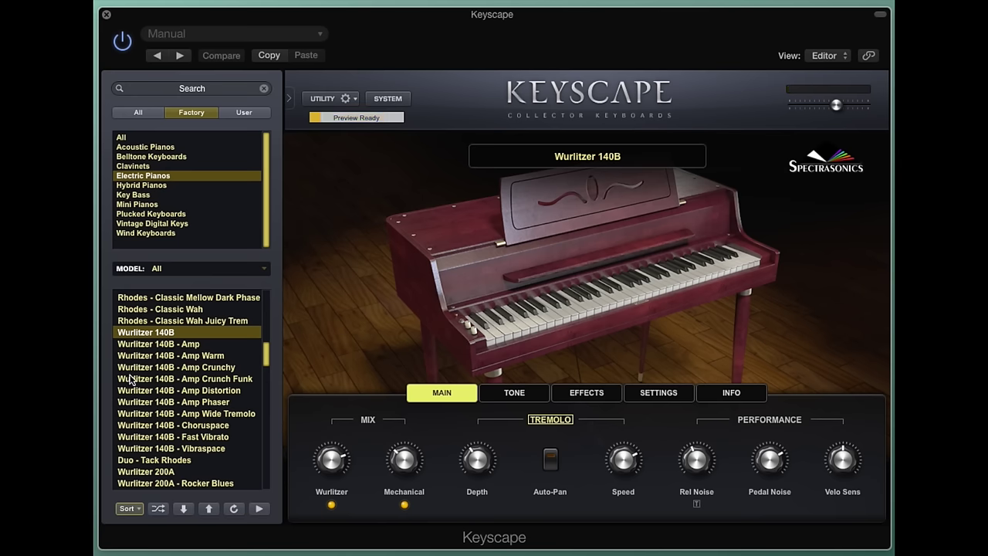
Load the Wurlitzer 140B - Amp, Wurlitzer 140B - Amp Crunchy and Wurlitzer 200A patches one after another
click(216, 344)
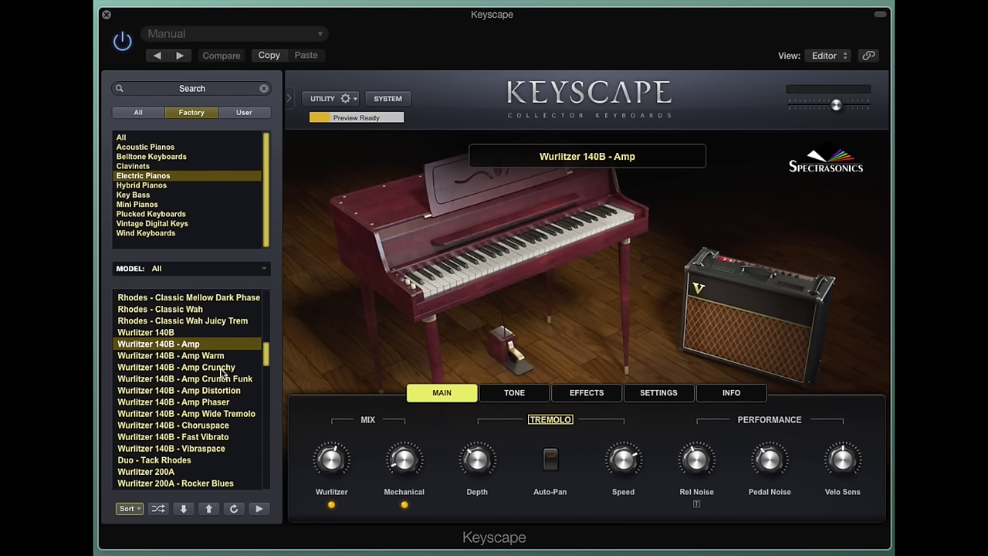
click(226, 367)
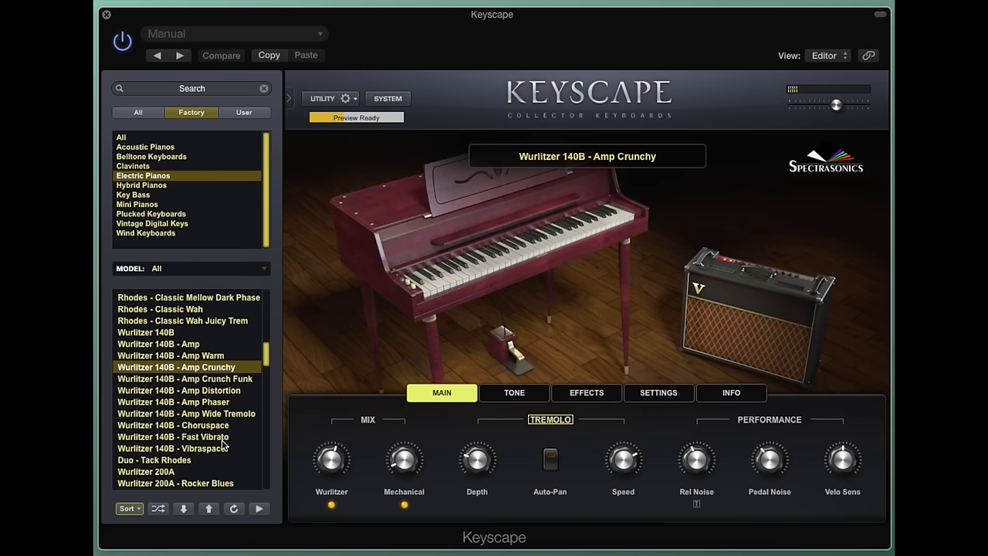
scroll(197, 431, down, 4)
scroll(197, 431, down, 1)
click(200, 369)
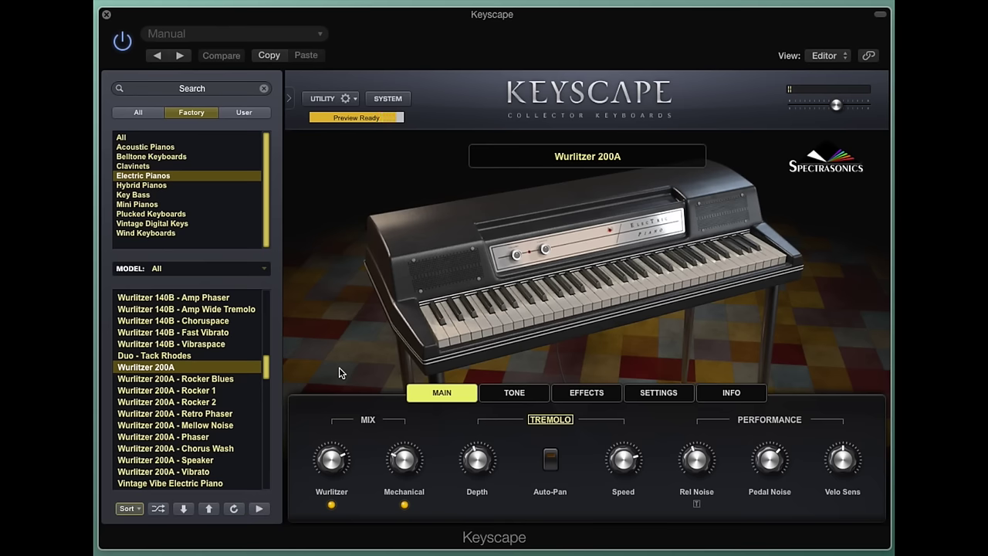
Load the Rhodes Piano Bass patch from the Key Bass category and look through the other bass patches
click(175, 195)
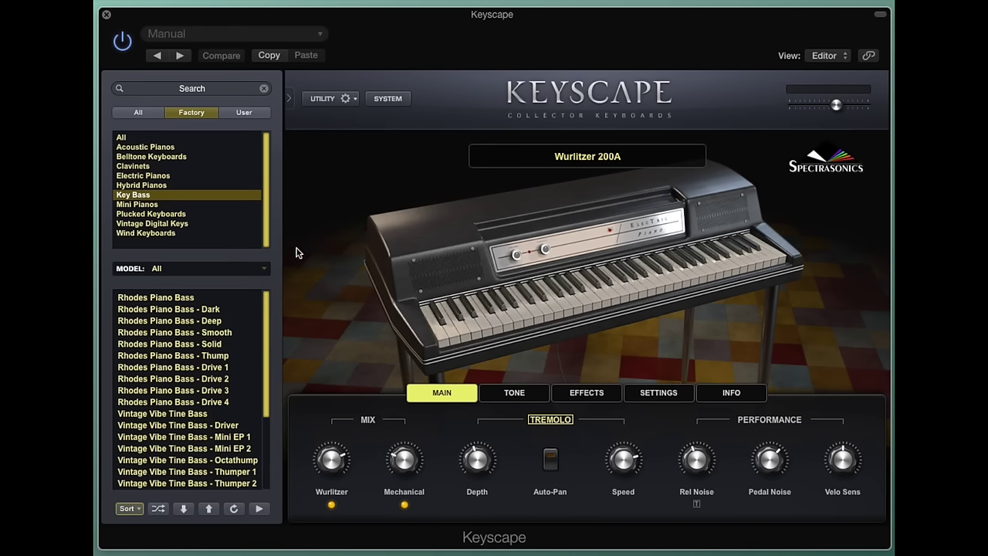
click(199, 299)
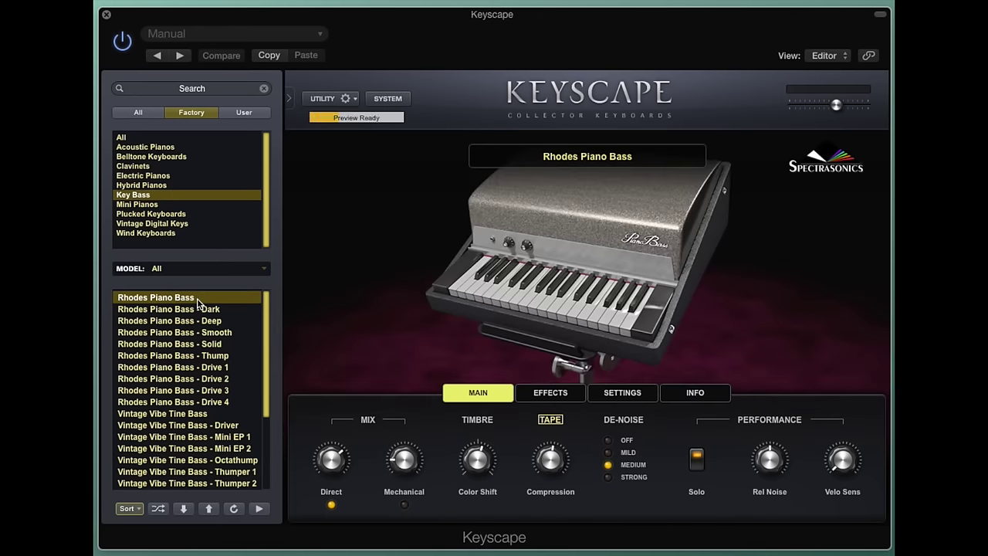
scroll(192, 349, down, 5)
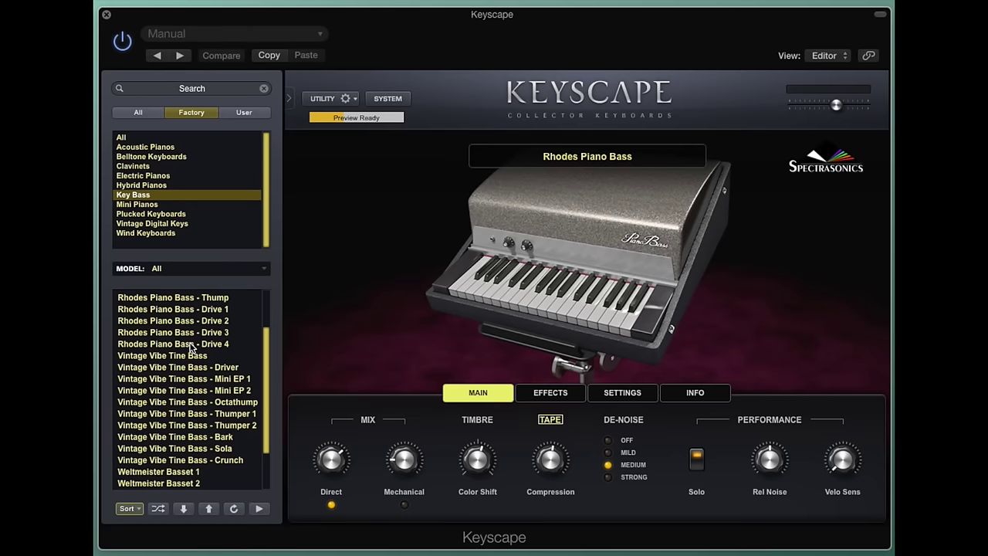
Return to the start of the Key Bass patches and load Vintage Vibe Tine Bass
scroll(191, 349, up, 5)
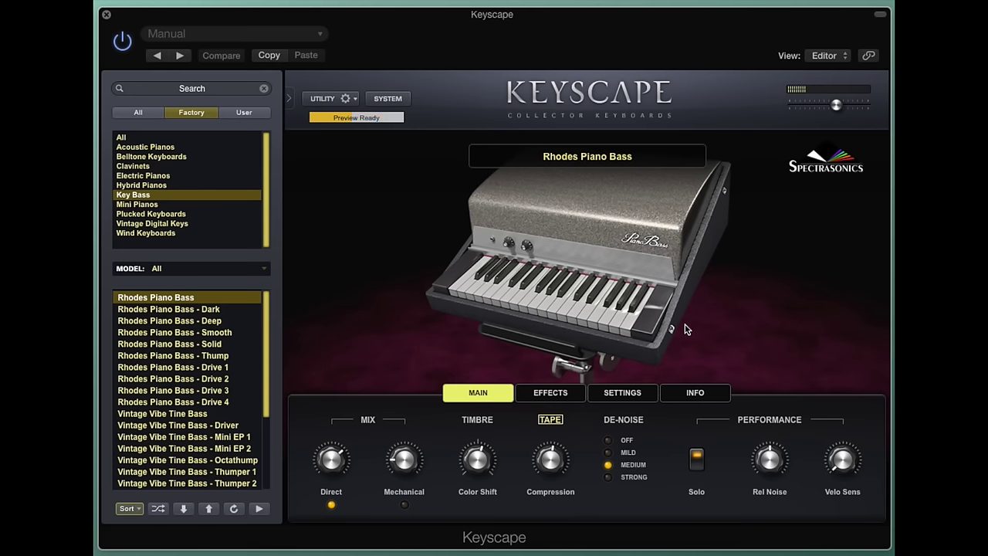
click(226, 413)
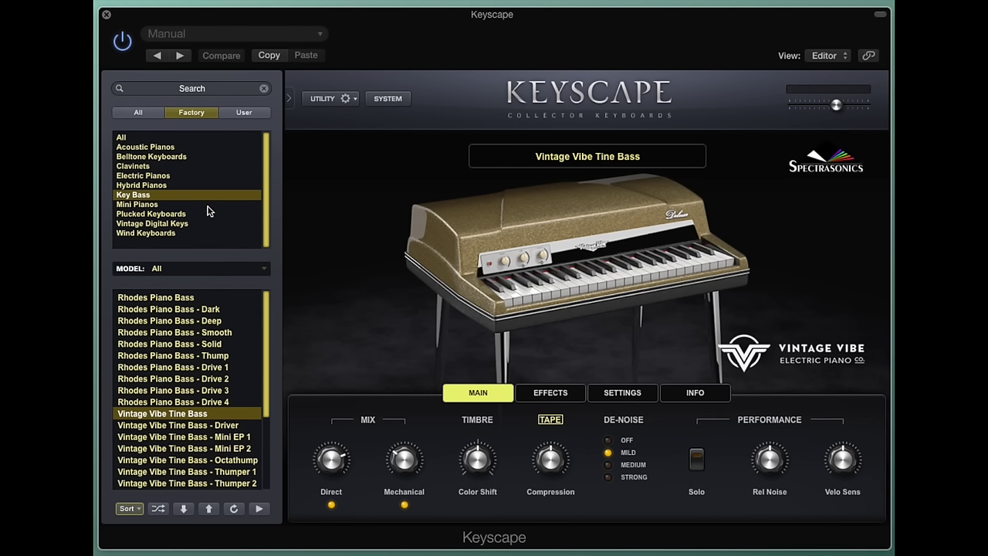
Browse the Electric Pianos and Clavinets categories, and load the Mini Student Butterfly Piano patch from the Mini Pianos
click(183, 176)
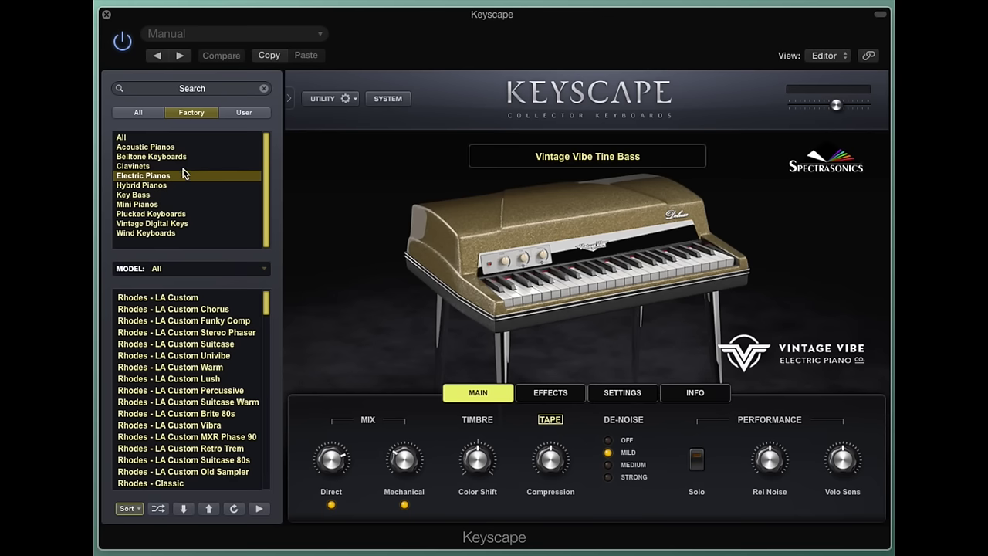
click(185, 167)
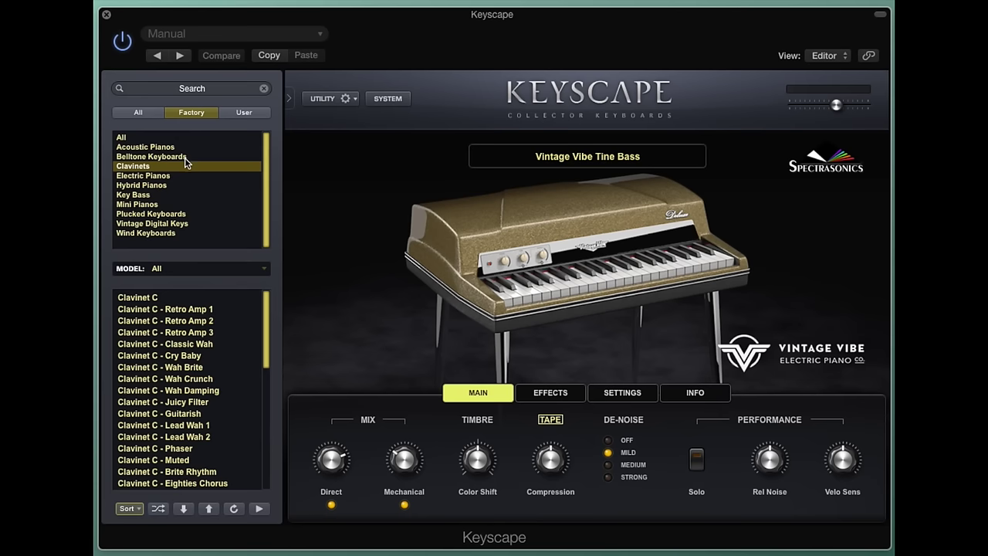
click(188, 202)
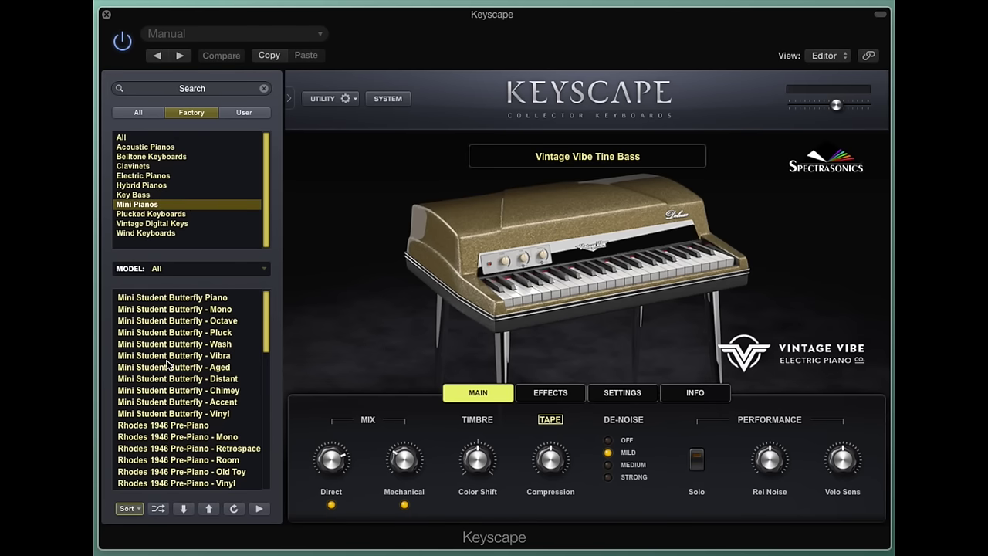
click(190, 310)
click(189, 298)
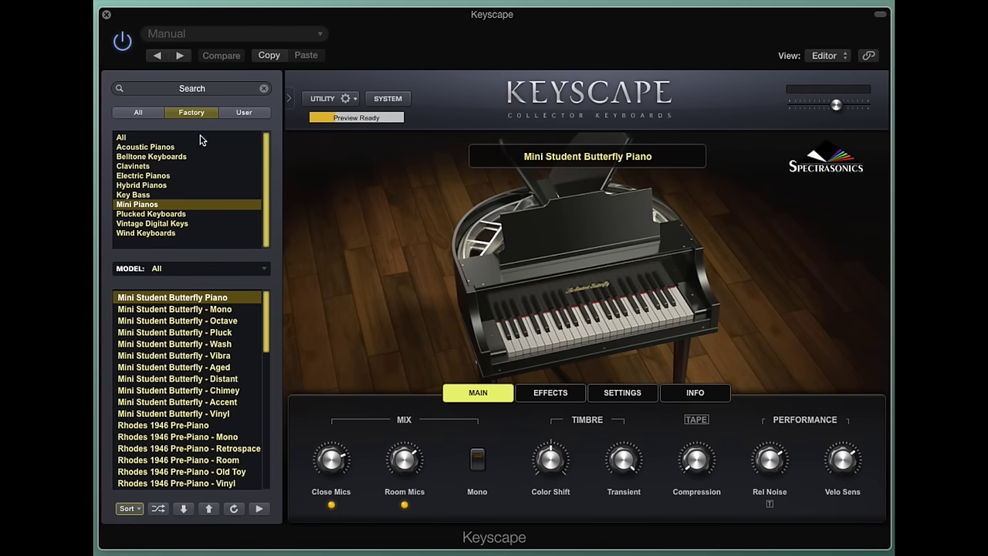
From the Vintage Digital Keys, load the MKS-20 E.Piano 1, E.Piano 2 and Electric Grand patches one after another
click(202, 225)
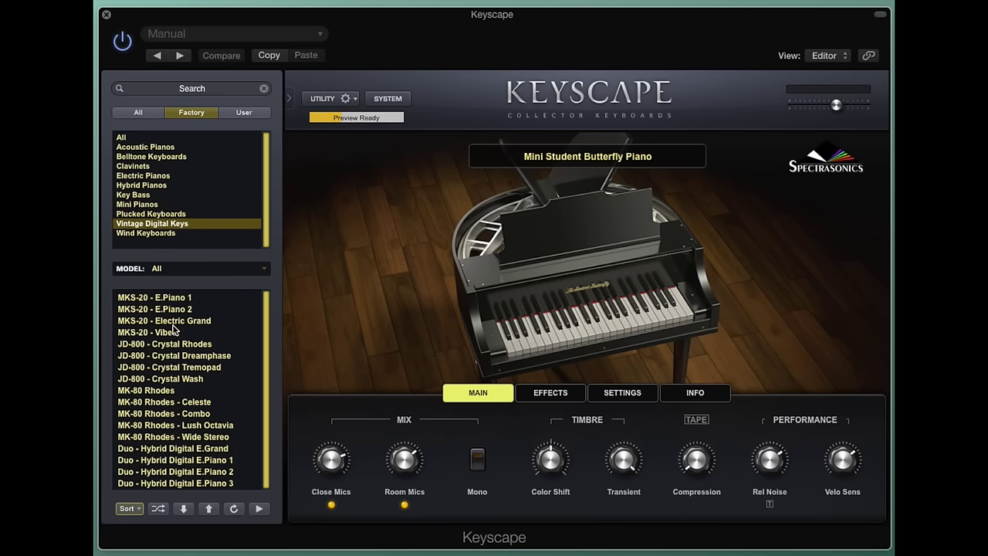
click(216, 300)
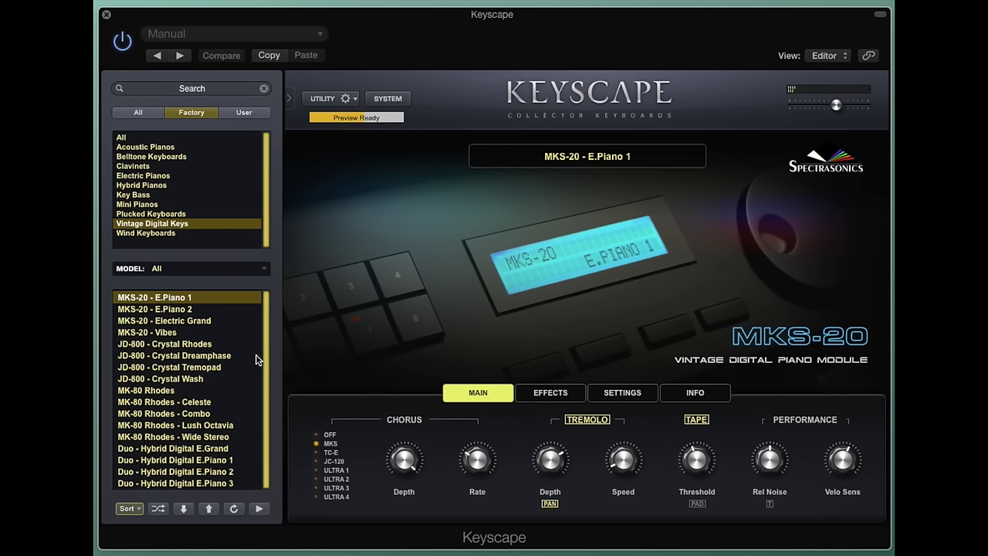
click(216, 311)
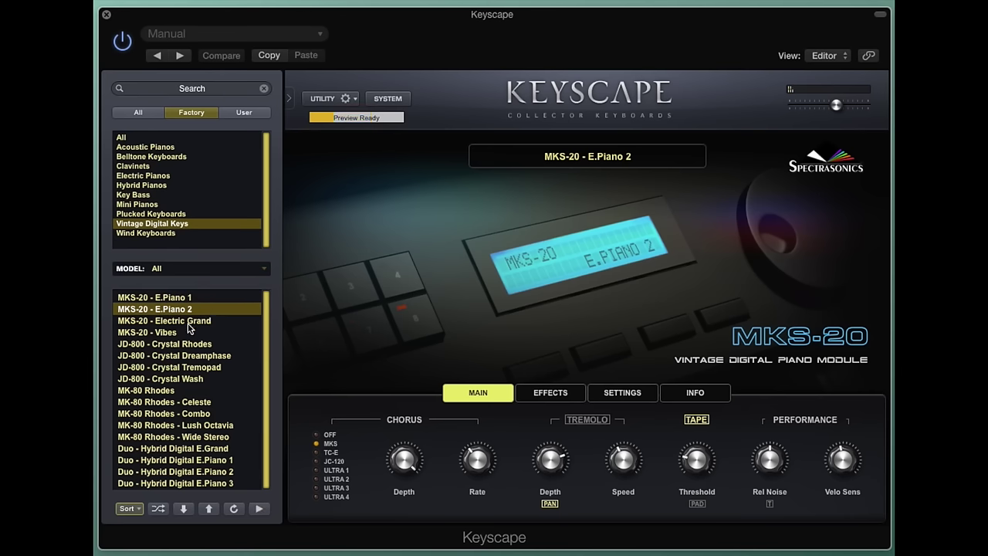
click(190, 322)
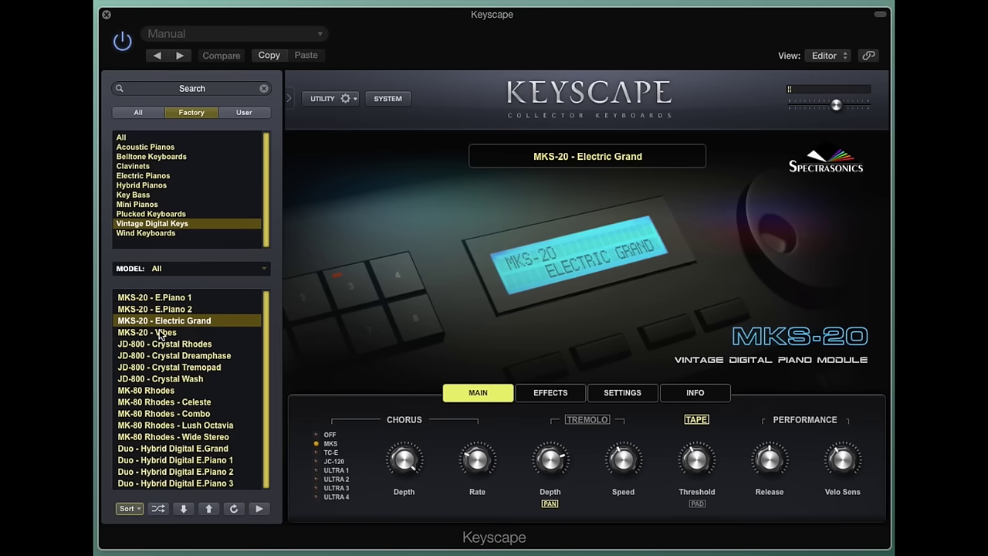
Load the JD-800 - Crystal Rhodes, MK-80 Rhodes and Duo - Hybrid Digital E.Grand patches in turn
click(203, 344)
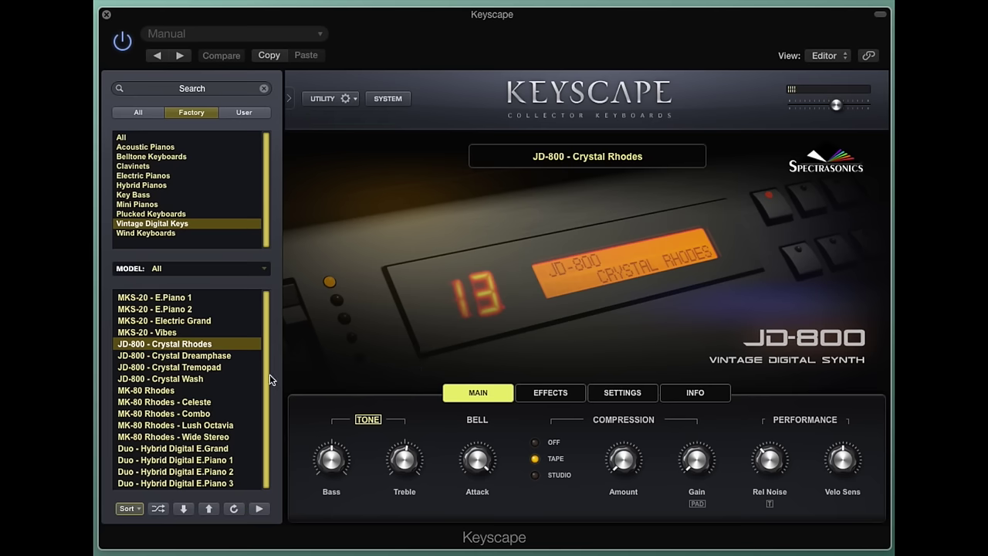
click(185, 392)
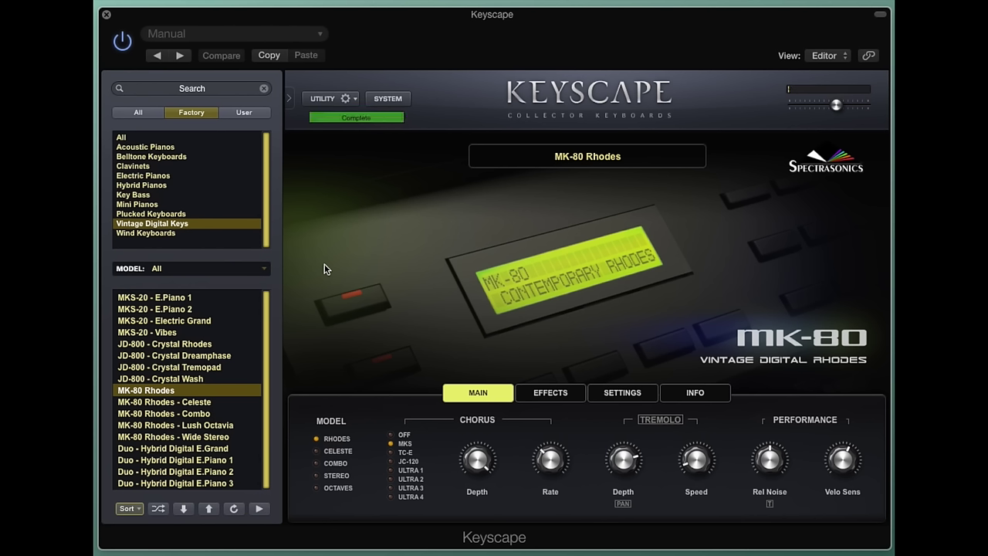
click(194, 451)
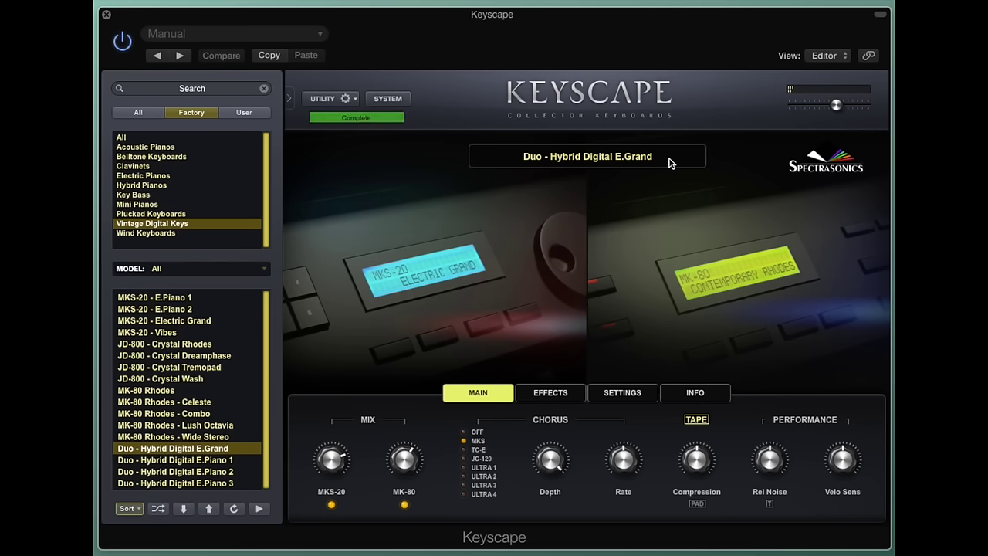
From the Hybrid Pianos, load Duo - Angelic Plectrum Piano, Duo - LA Piano + LA Rhodes and Duo - LA Piano + MKS Piano in turn
click(165, 187)
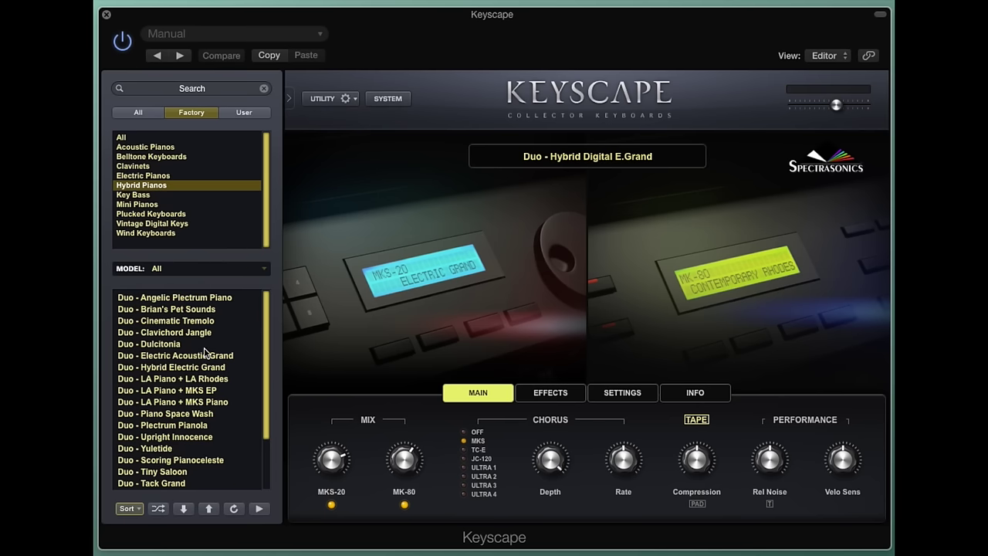
scroll(205, 353, down, 2)
scroll(205, 356, down, 3)
scroll(201, 328, up, 5)
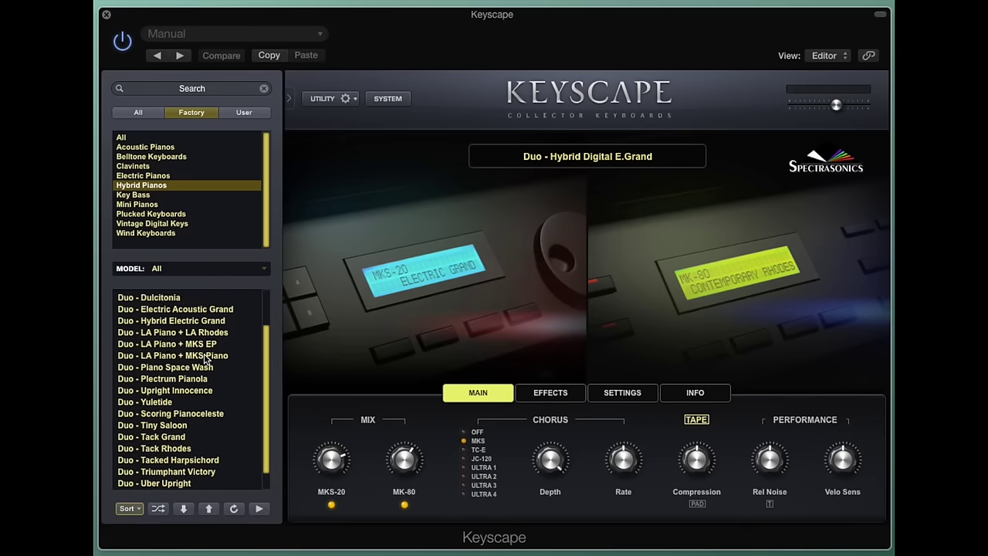
click(202, 297)
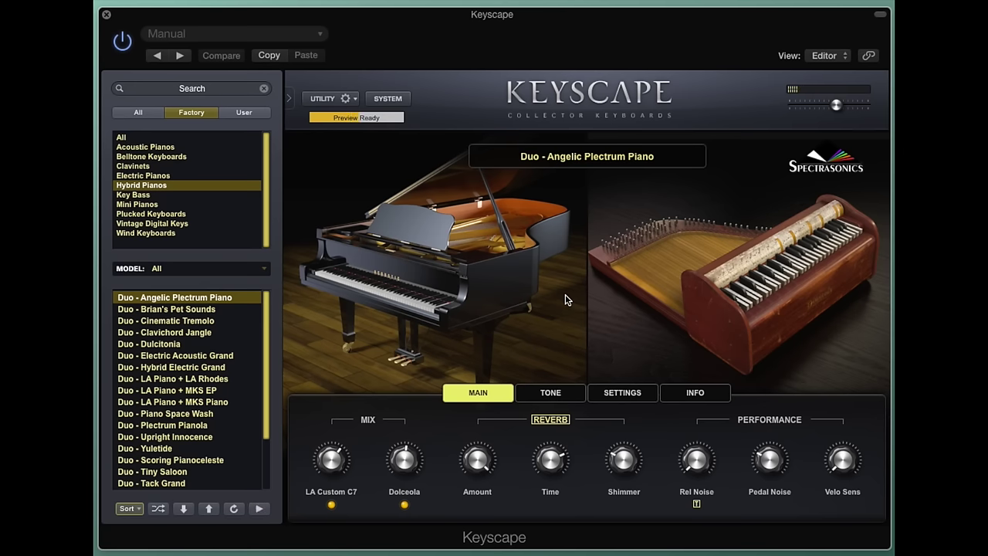
click(193, 380)
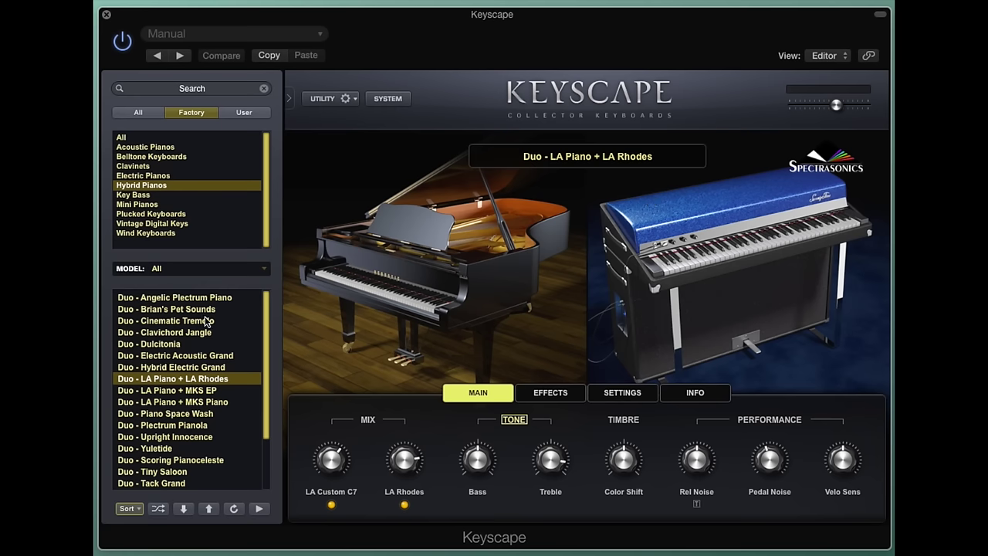
click(210, 401)
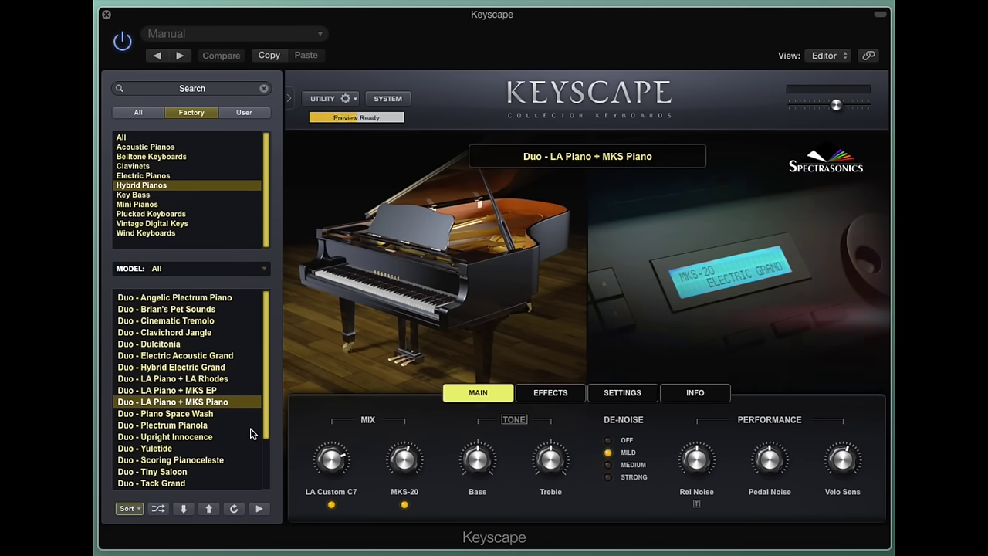